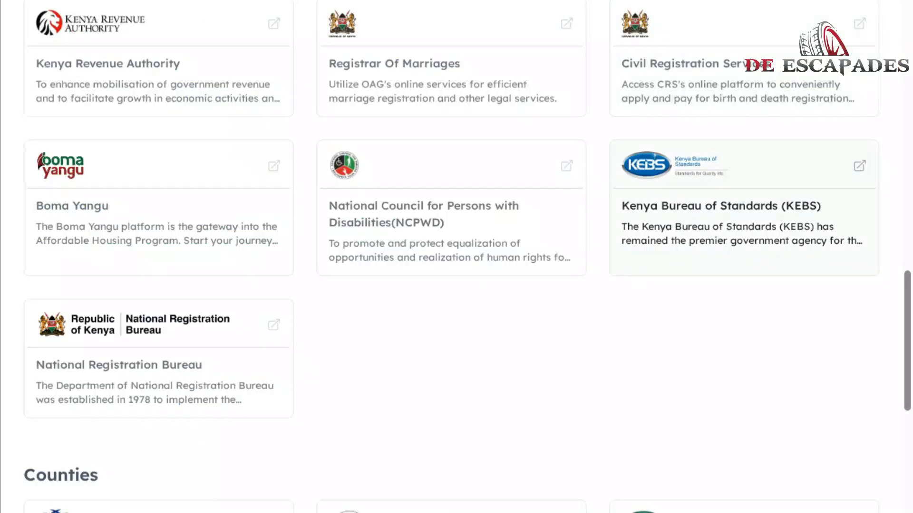
Scroll the eCitizen government services directory toward the NCPWD service card.
{"action": "scroll", "coordinate": [457, 257], "scroll_direction": "up", "scroll_amount": 4}
Scroll the services list to locate the National Council for Persons with Disabilities card.
{"action": "scroll", "coordinate": [742, 223], "scroll_direction": "down", "scroll_amount": 4}
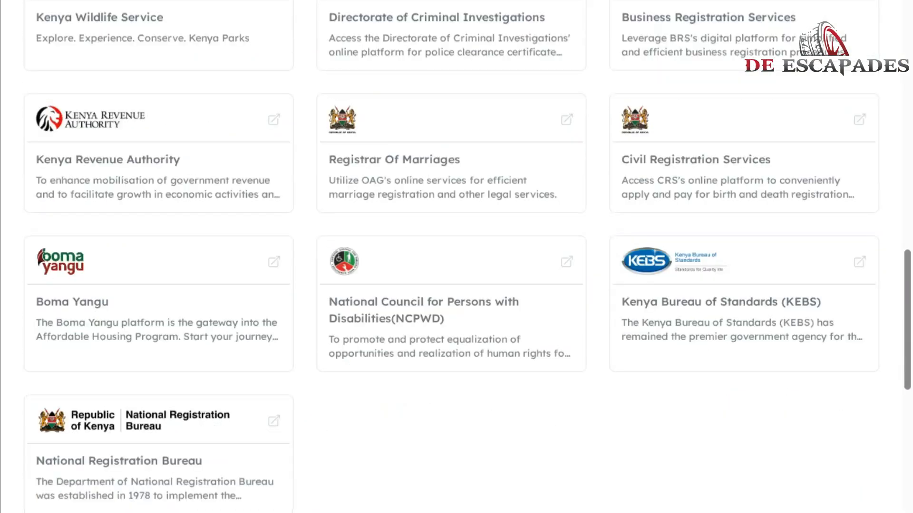
{"action": "scroll", "coordinate": [741, 224], "scroll_direction": "up", "scroll_amount": 3}
{"action": "scroll", "coordinate": [723, 219], "scroll_direction": "up", "scroll_amount": 3}
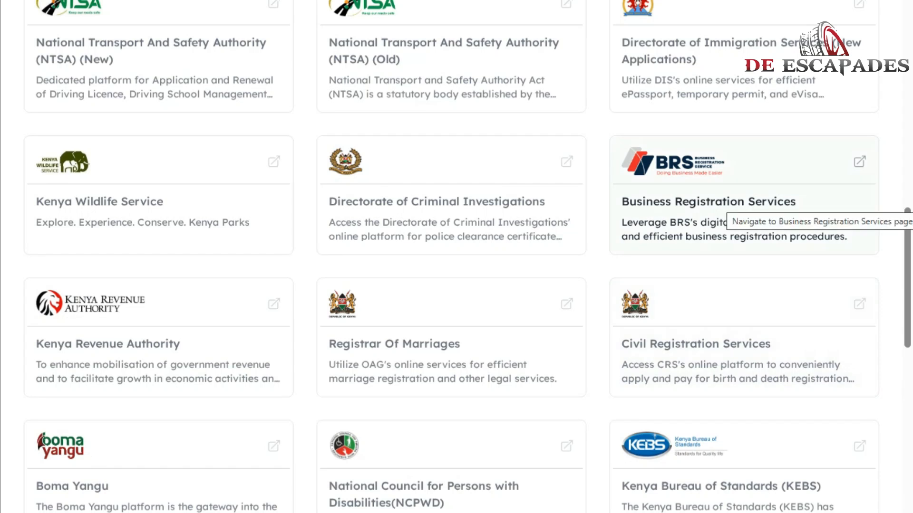
{"action": "scroll", "coordinate": [722, 216], "scroll_direction": "down", "scroll_amount": 4}
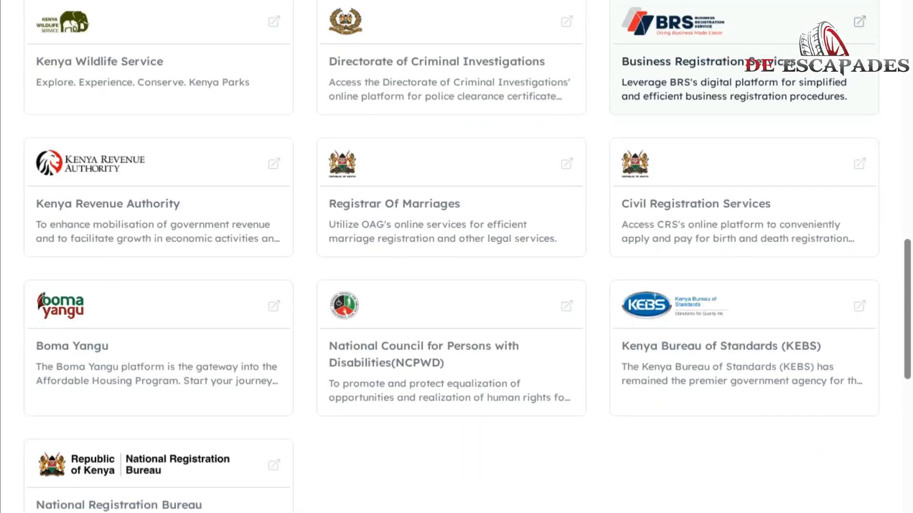
{"action": "scroll", "coordinate": [742, 166], "scroll_direction": "down", "scroll_amount": 1}
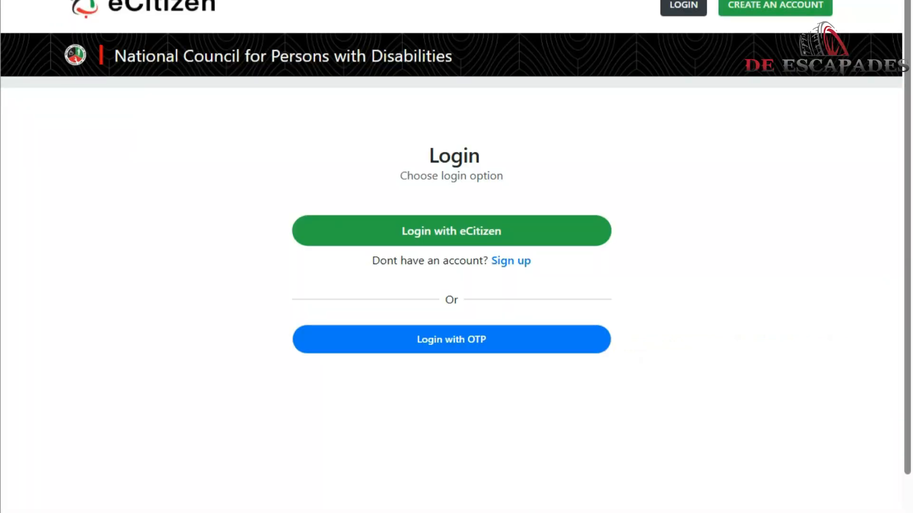
Sign in to the NCPWD portal using the Login with eCitizen option.
{"action": "left_click", "coordinate": [452, 231]}
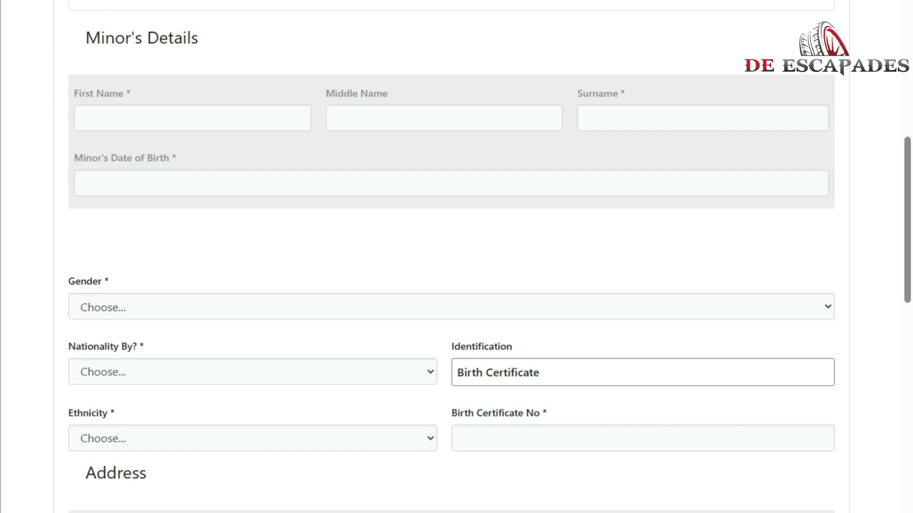
Enter YOUR, NAME and SURNAME as the minor's first, middle and last names.
{"action": "scroll", "coordinate": [456, 257], "scroll_direction": "down", "scroll_amount": 1}
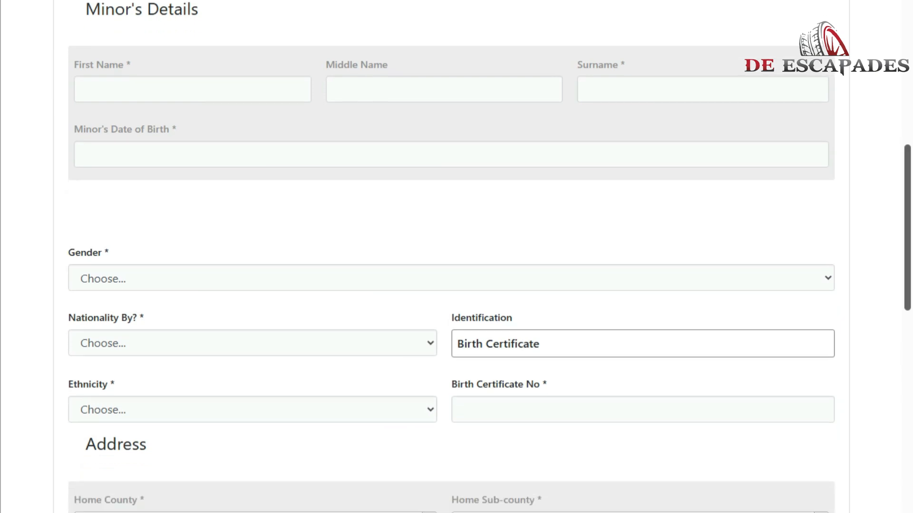
{"action": "left_click", "coordinate": [192, 89]}
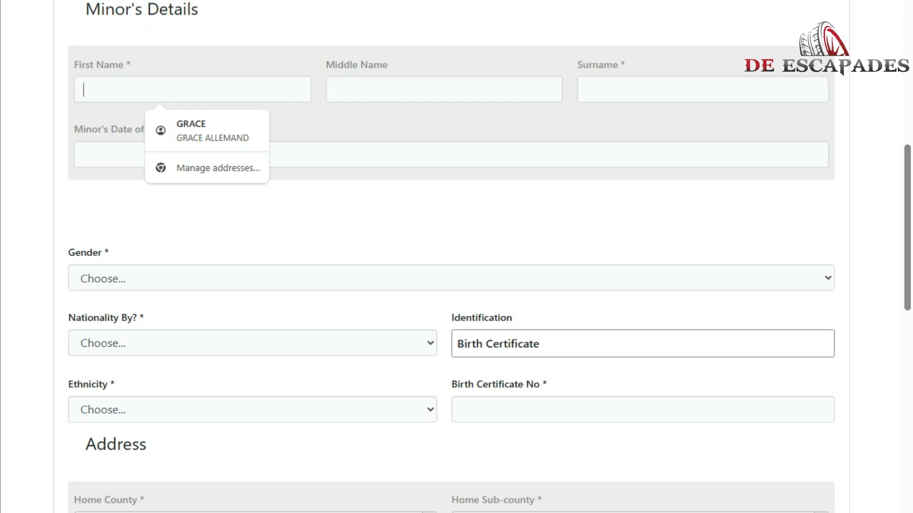
{"action": "type", "text": "J"}
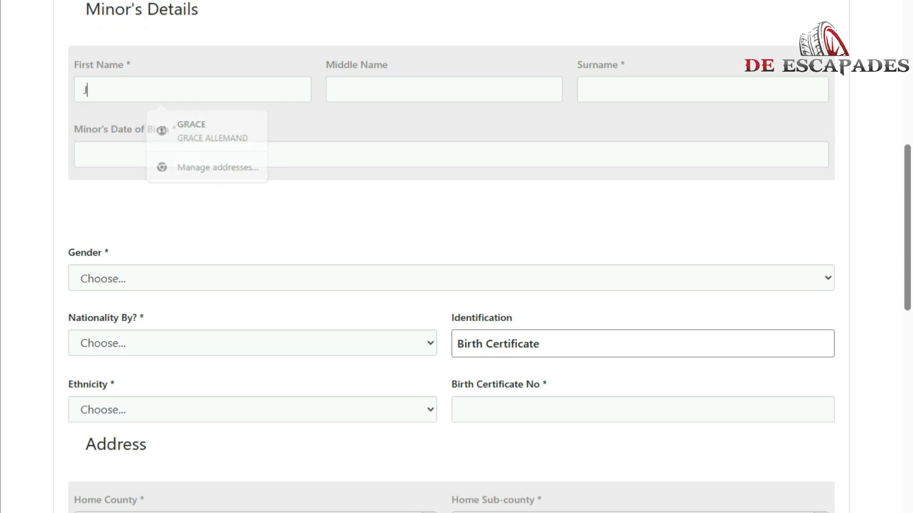
{"action": "key", "text": "BackSpace"}
{"action": "type", "text": "YOUR"}
{"action": "key", "text": "Tab"}
{"action": "key", "text": "Tab"}
{"action": "type", "text": "NAMW"}
{"action": "key", "text": "BackSpace"}
{"action": "type", "text": "E"}
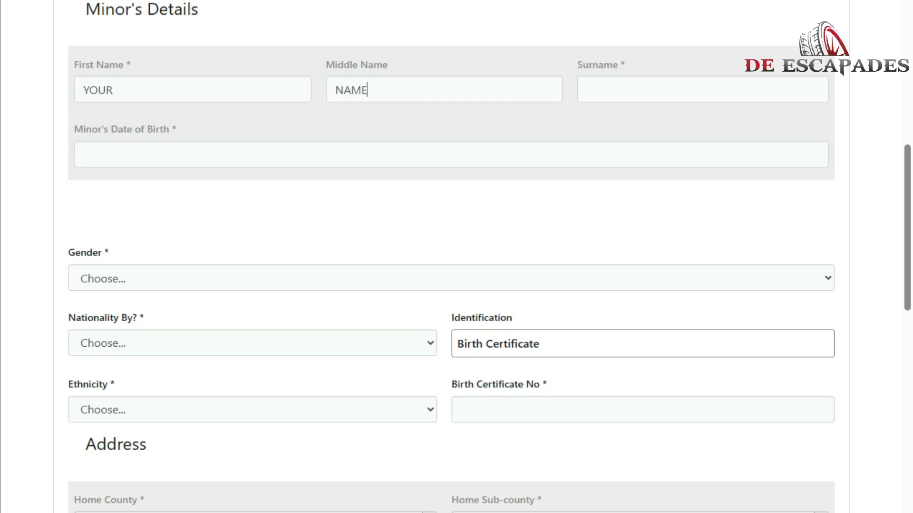
{"action": "key", "text": "Tab"}
{"action": "key", "text": "Tab"}
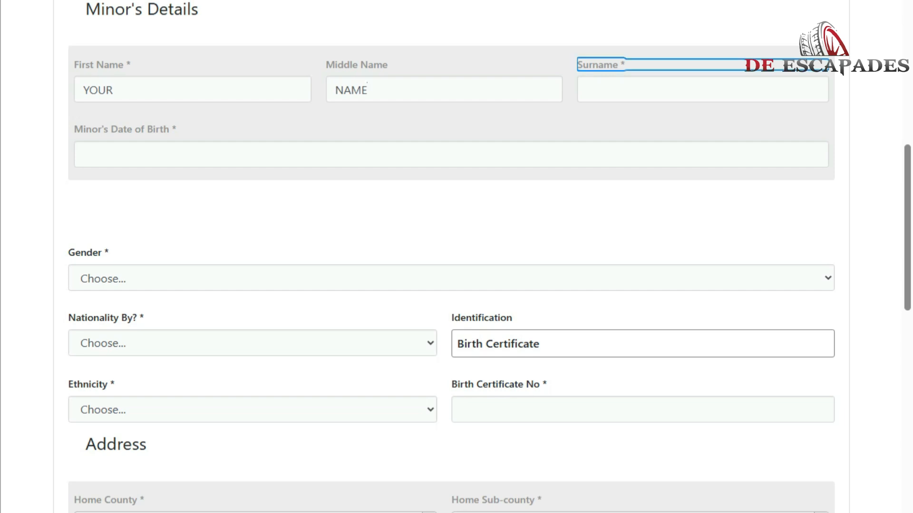
{"action": "type", "text": "SUR"}
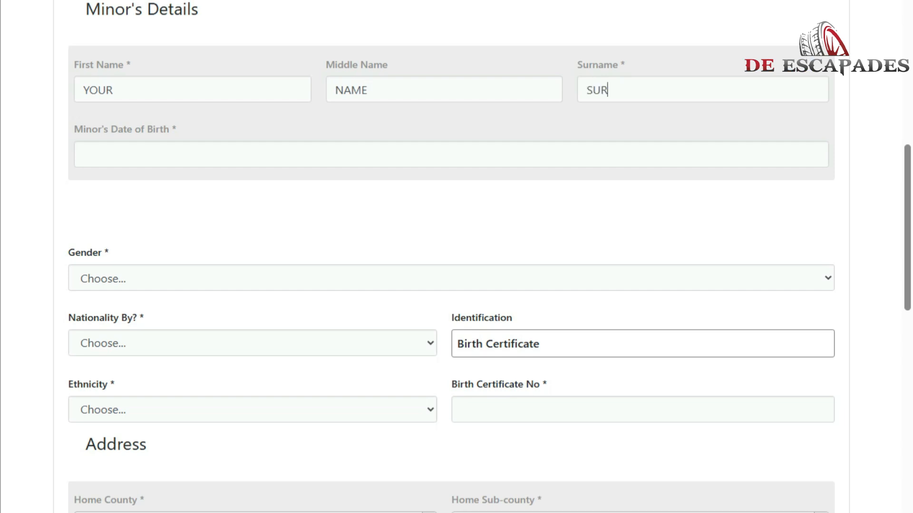
{"action": "type", "text": "NAME"}
Set the minor's date of birth to 1 April 2025 using the calendar.
{"action": "left_click", "coordinate": [84, 154]}
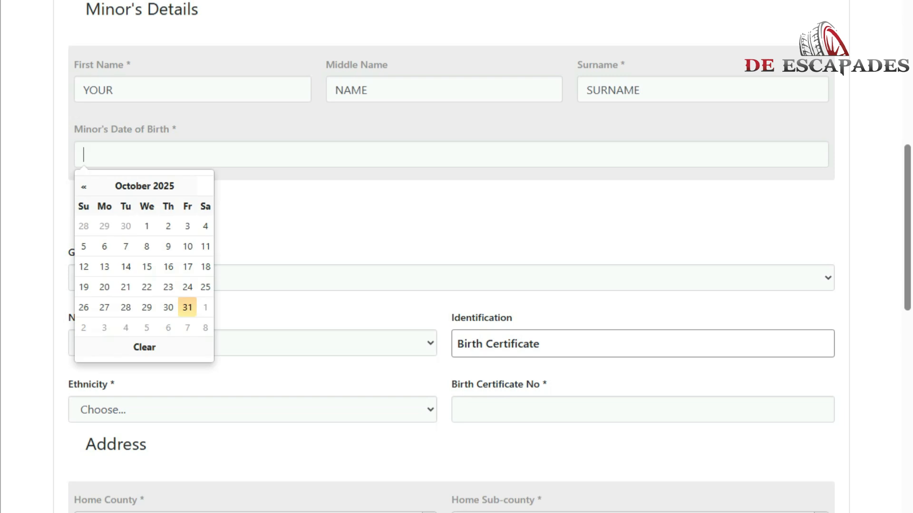
{"action": "left_click", "coordinate": [84, 186]}
{"action": "left_click", "coordinate": [83, 186]}
{"action": "left_click", "coordinate": [84, 187]}
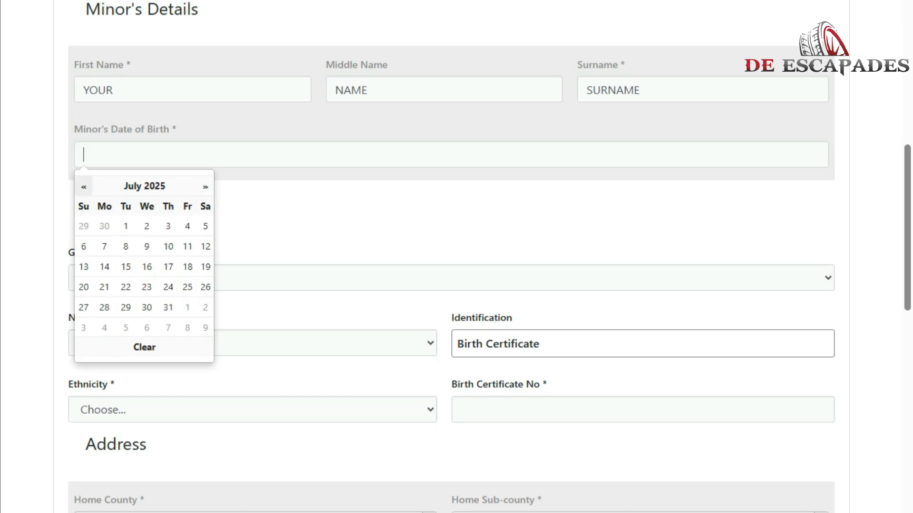
{"action": "left_click", "coordinate": [84, 187]}
{"action": "left_click", "coordinate": [84, 186]}
{"action": "left_click", "coordinate": [84, 186]}
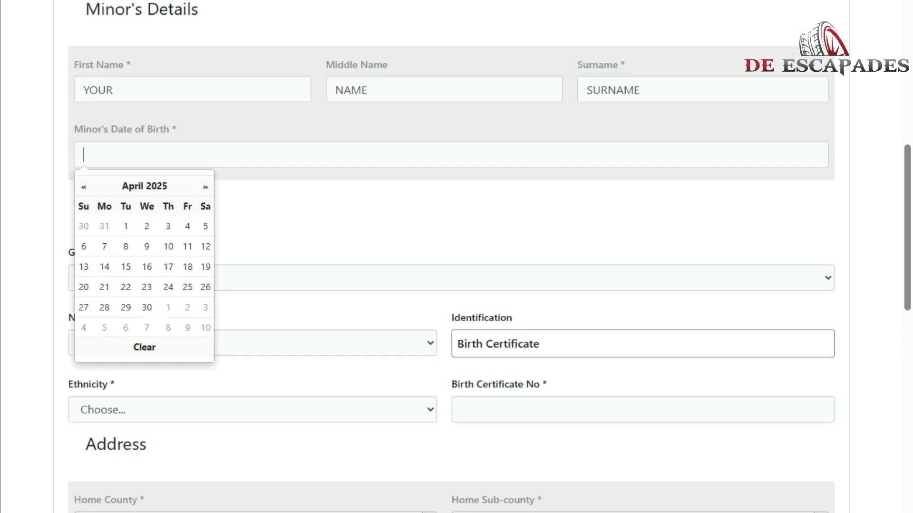
{"action": "left_click", "coordinate": [125, 226]}
{"action": "left_click_drag", "start_coordinate": [177, 130], "coordinate": [74, 130]}
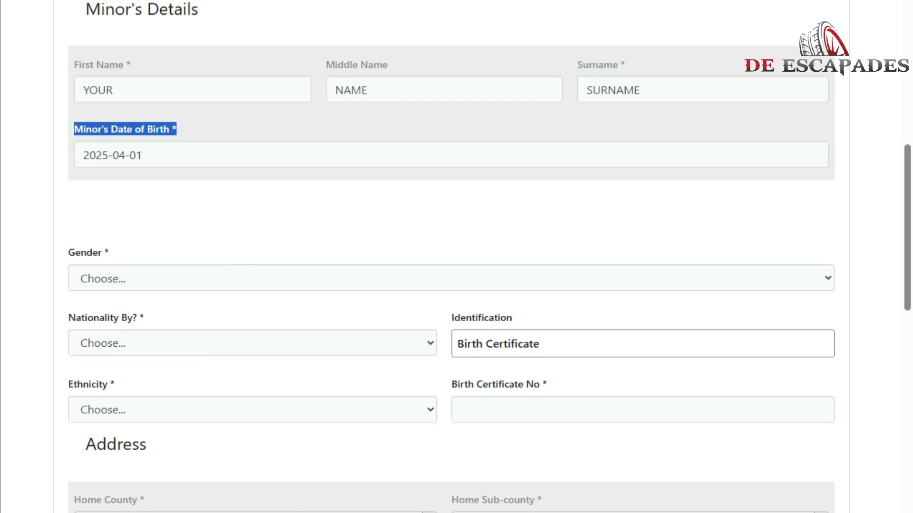
Choose Female as the minor's gender.
{"action": "left_click", "coordinate": [153, 279]}
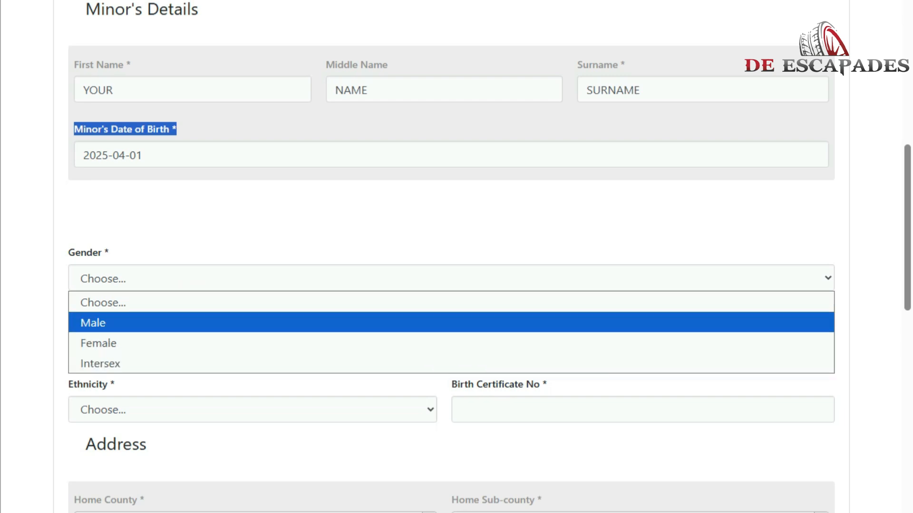
{"action": "left_click", "coordinate": [153, 223]}
{"action": "left_click", "coordinate": [153, 279]}
{"action": "left_click", "coordinate": [154, 344]}
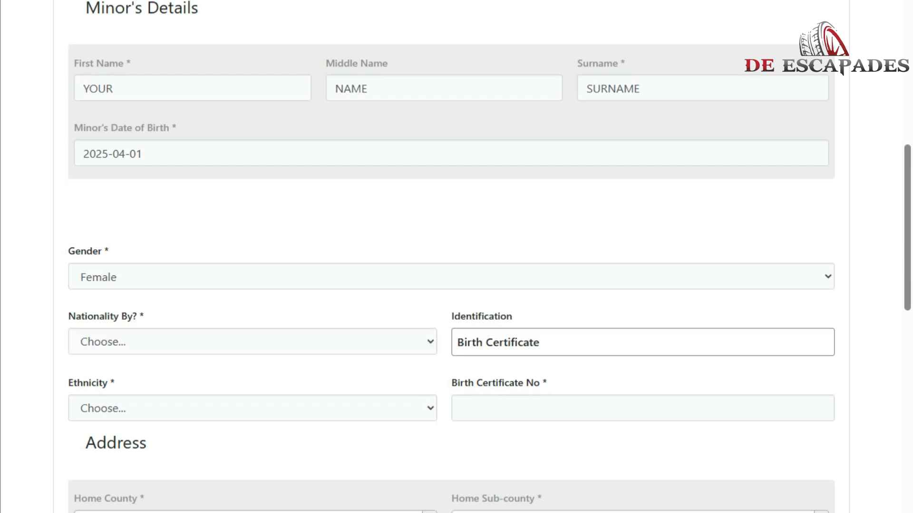
{"action": "scroll", "coordinate": [456, 257], "scroll_direction": "down", "scroll_amount": 3}
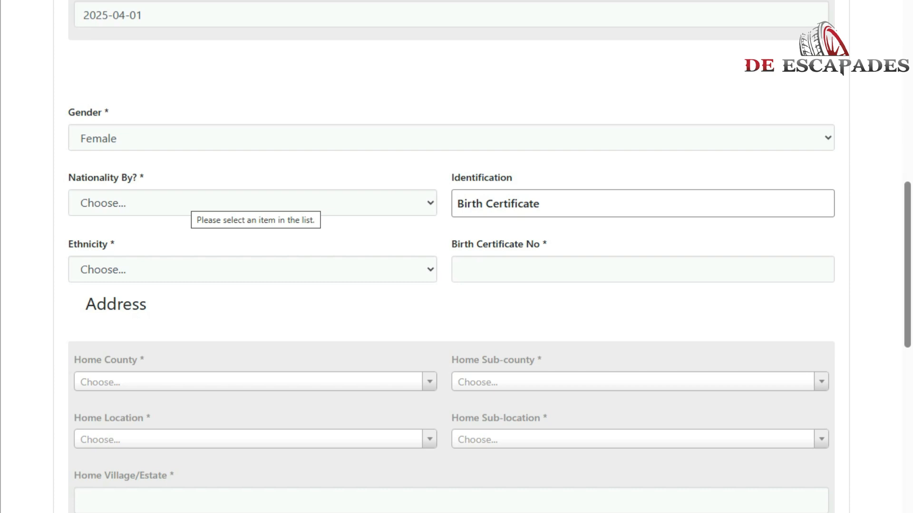
Set nationality by Birth and ethnicity to Kikuyu.
{"action": "left_click", "coordinate": [192, 203]}
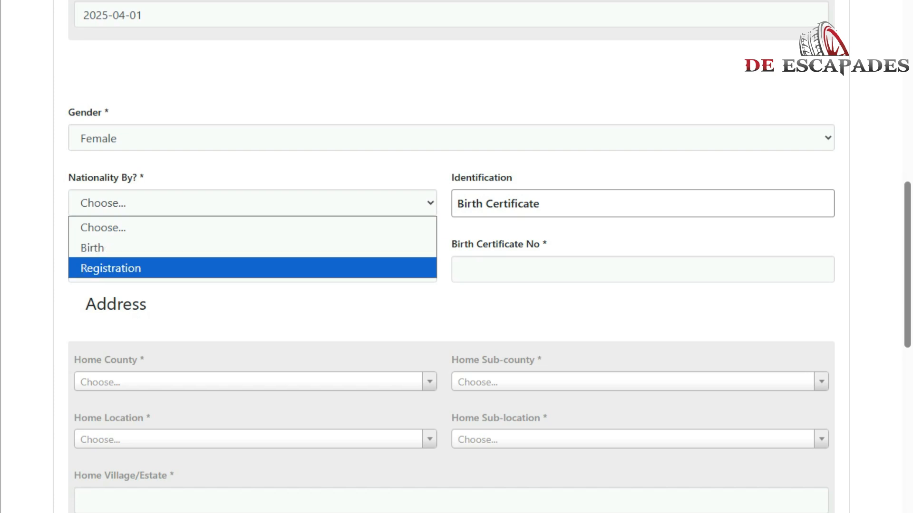
{"action": "left_click", "coordinate": [190, 248]}
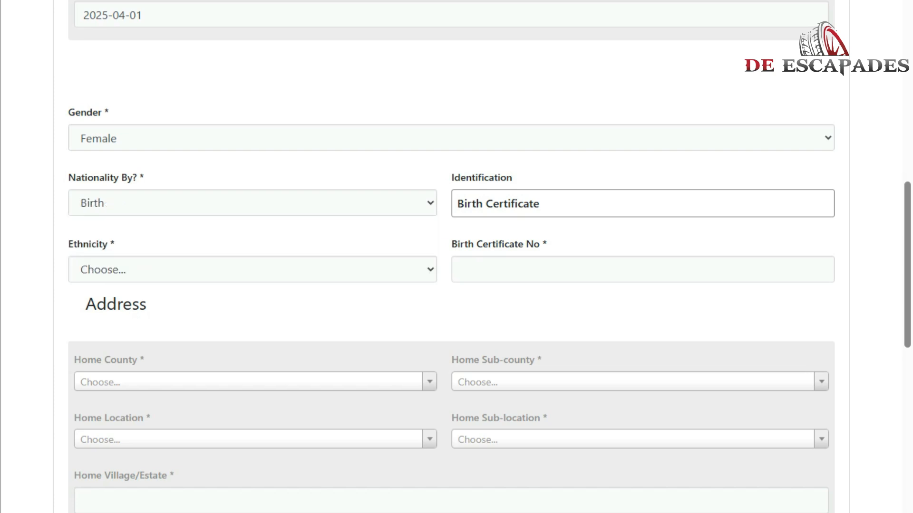
{"action": "scroll", "coordinate": [457, 257], "scroll_direction": "down", "scroll_amount": 2}
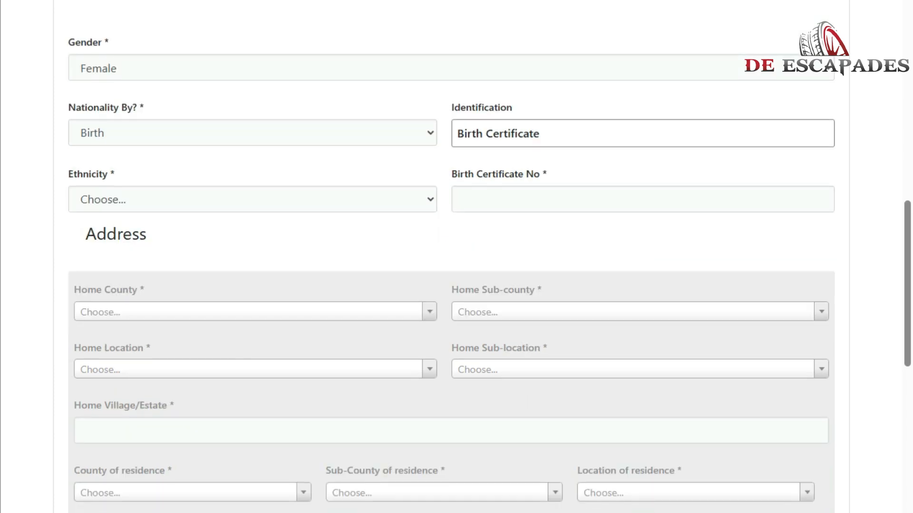
{"action": "left_click", "coordinate": [252, 200]}
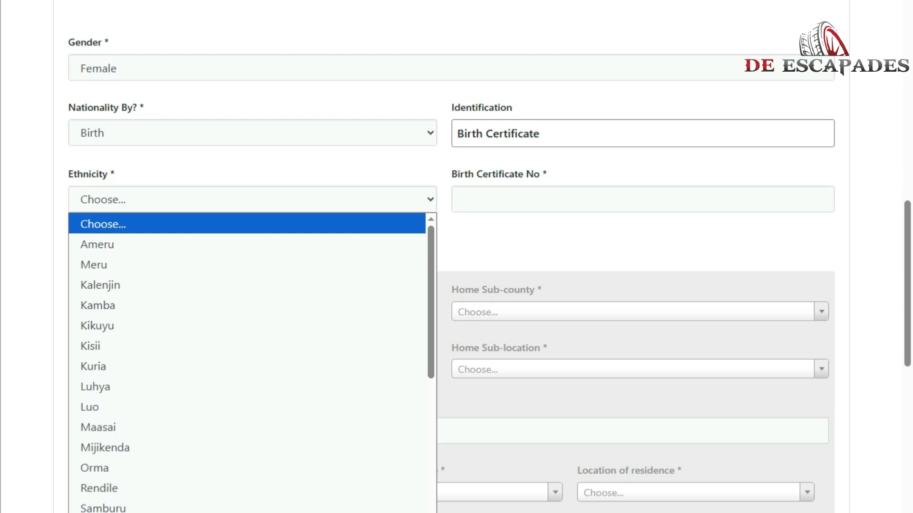
{"action": "key", "text": "Down"}
{"action": "key", "text": "Down"}
{"action": "key", "text": "Down"}
{"action": "key", "text": "Down"}
{"action": "key", "text": "Down"}
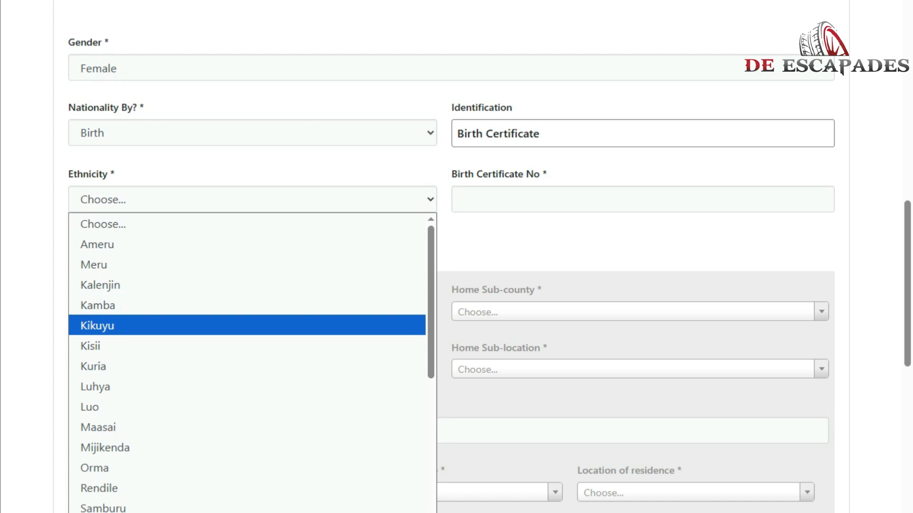
{"action": "key", "text": "Return"}
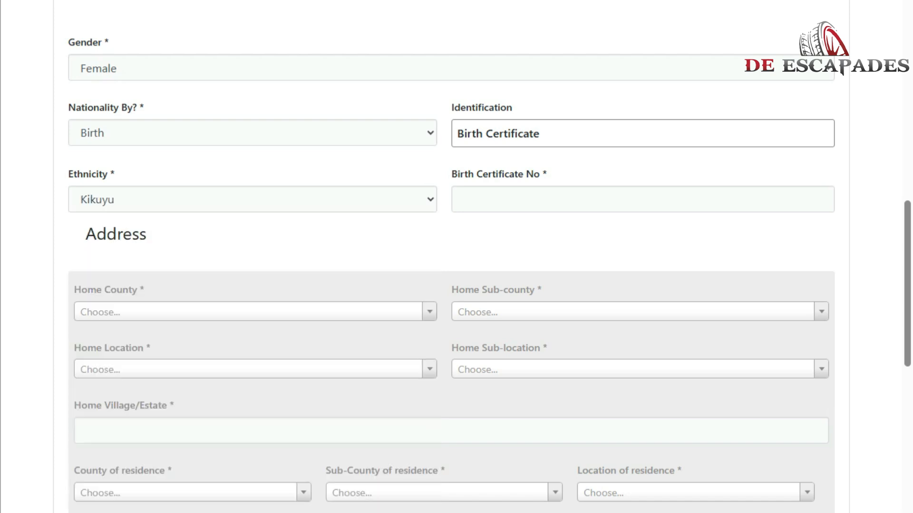
Fill in the minor's birth certificate number.
{"action": "type", "text": "001222333"}
{"action": "left_click_drag", "start_coordinate": [549, 174], "coordinate": [80, 200]}
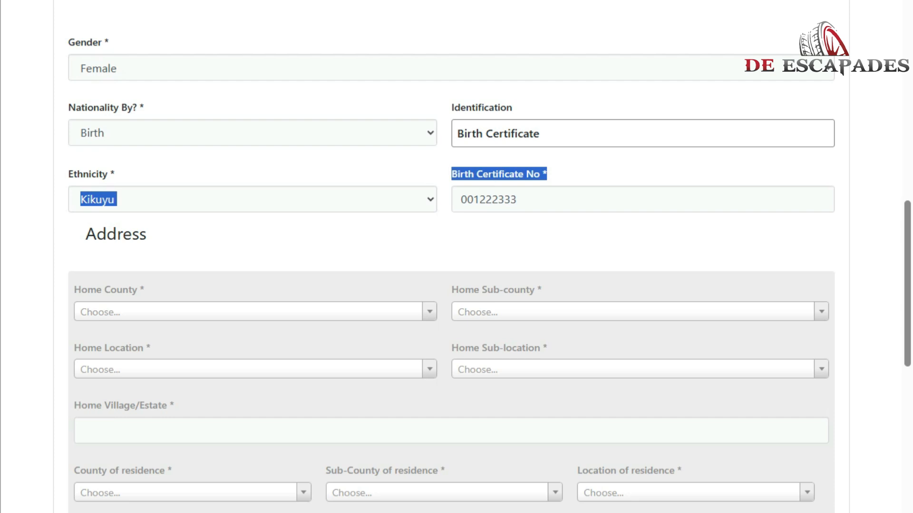
{"action": "left_click_drag", "start_coordinate": [444, 177], "coordinate": [452, 175]}
{"action": "left_click", "coordinate": [517, 199]}
{"action": "scroll", "coordinate": [452, 257], "scroll_direction": "down", "scroll_amount": 2}
{"action": "scroll", "coordinate": [451, 257], "scroll_direction": "down", "scroll_amount": 1}
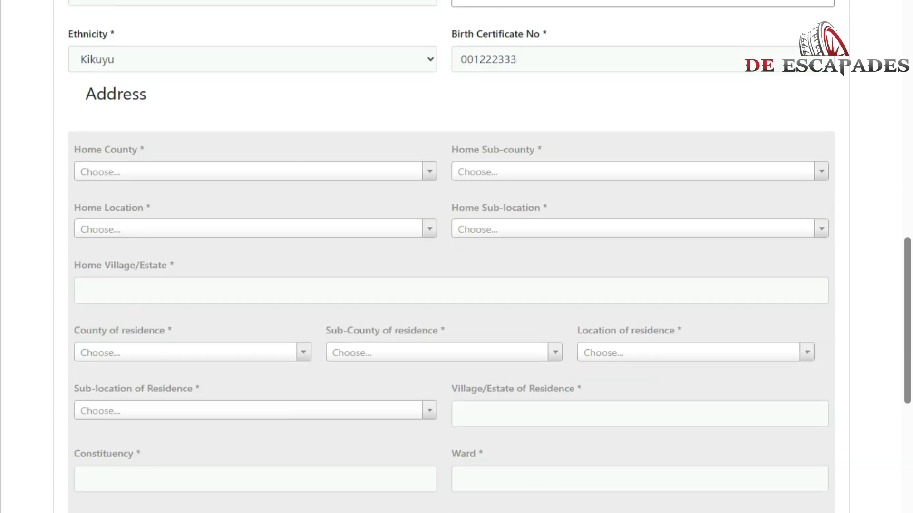
Select Meru as home county and Igembe-Central as home sub-county.
{"action": "left_click_drag", "start_coordinate": [145, 149], "coordinate": [74, 150]}
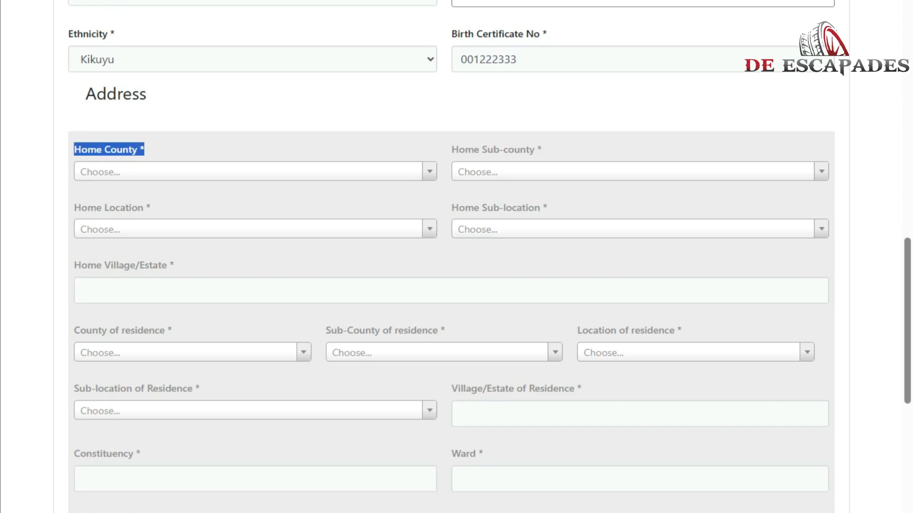
{"action": "left_click", "coordinate": [255, 172]}
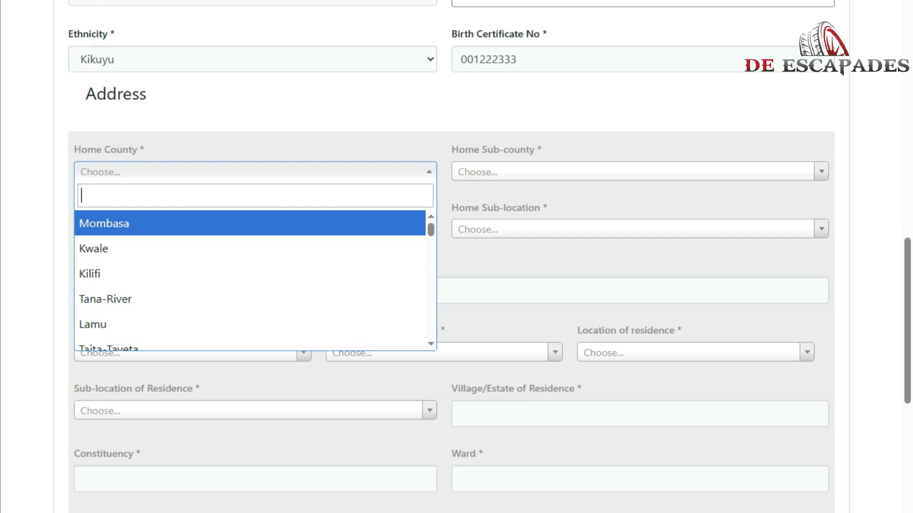
{"action": "key", "text": "Down"}
{"action": "key", "text": "Down"}
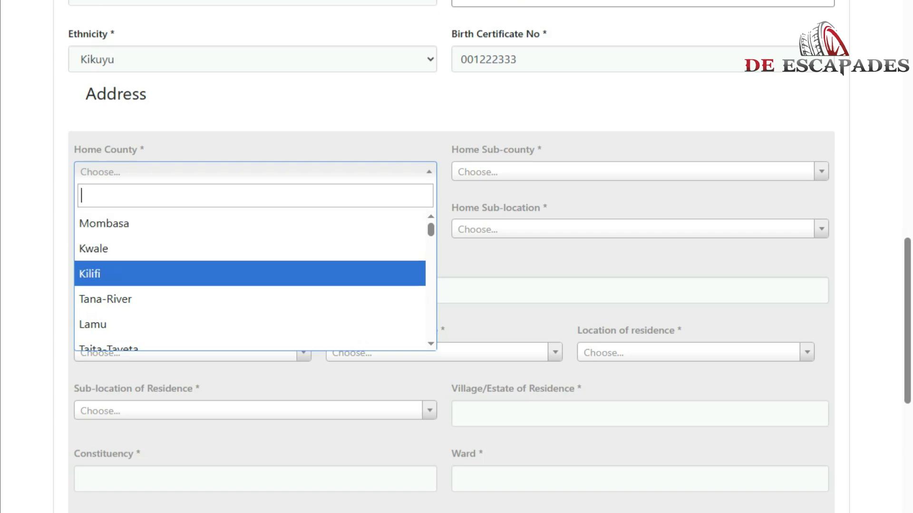
{"action": "key", "text": "Down"}
{"action": "key", "text": "Down"}
{"action": "key", "text": "Down"}
{"action": "key", "text": "Down"}
{"action": "key", "text": "Down"}
{"action": "key", "text": "Down"}
{"action": "key", "text": "Down"}
{"action": "key", "text": "Down"}
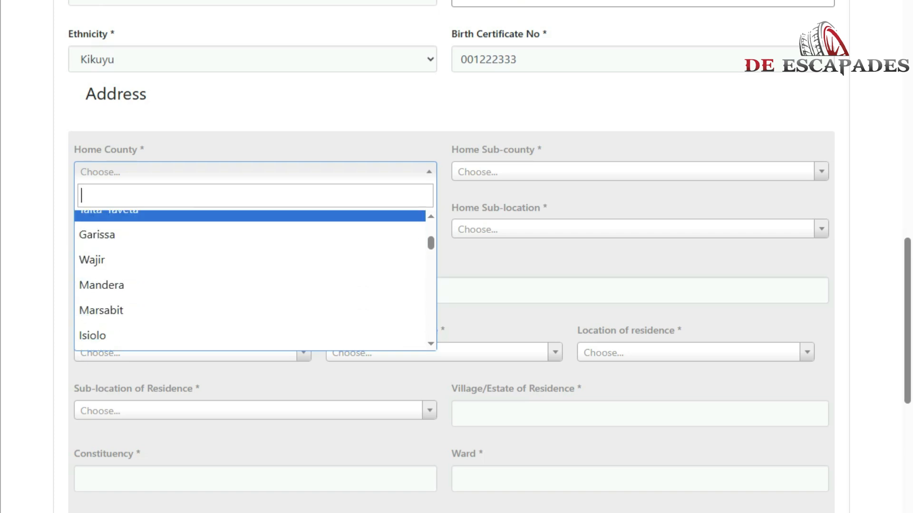
{"action": "key", "text": "Down"}
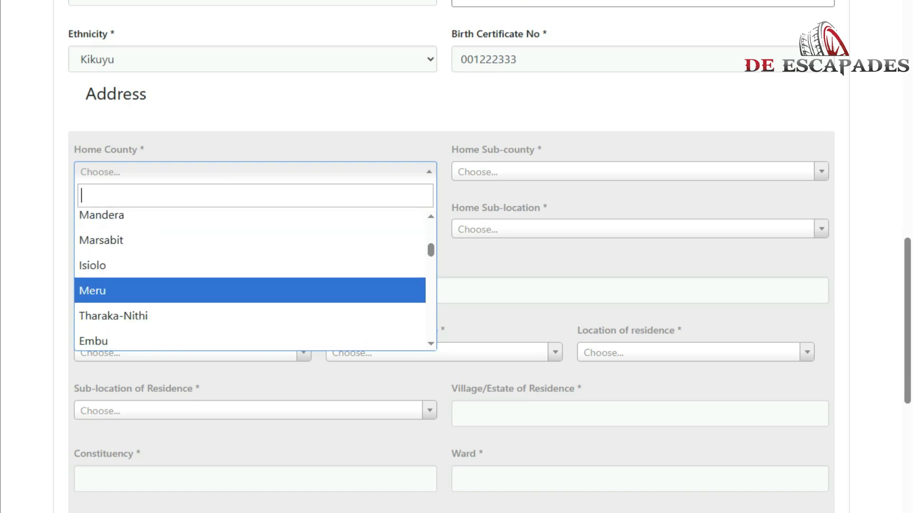
{"action": "key", "text": "Return"}
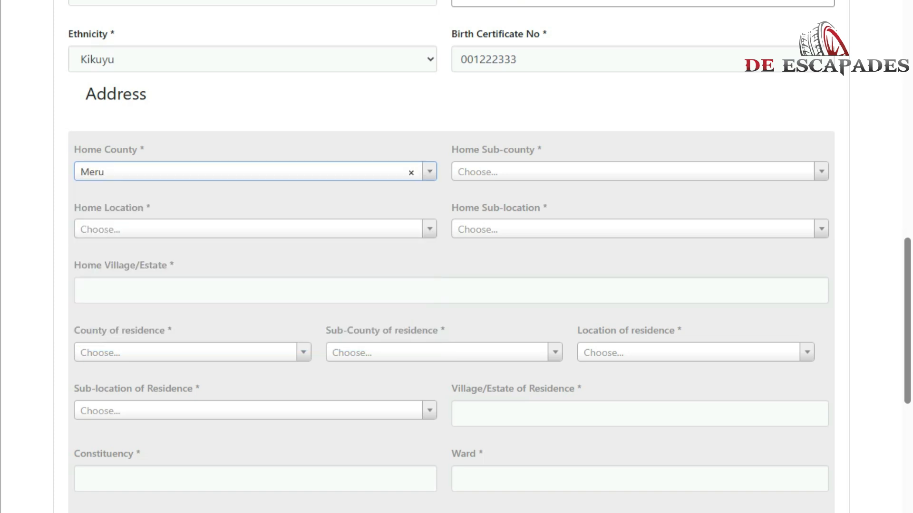
{"action": "key", "text": "Tab"}
{"action": "key", "text": "Down"}
{"action": "key", "text": "Down"}
{"action": "key", "text": "Return"}
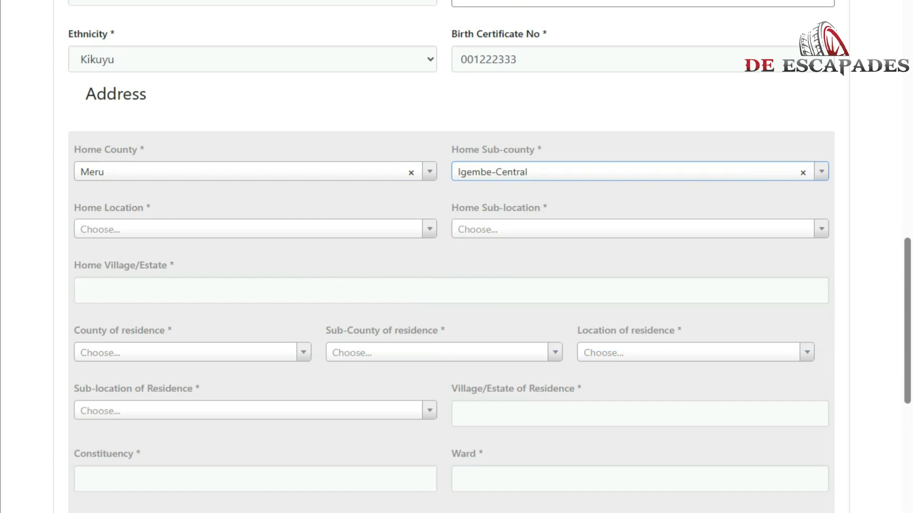
Set home location Nguyuyu, sub-location Kitheo and village/estate MERU.
{"action": "left_click", "coordinate": [255, 229]}
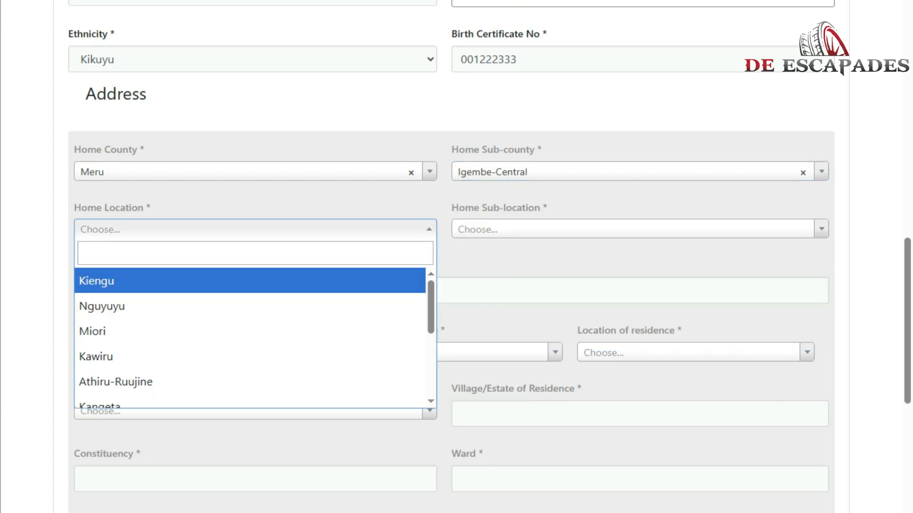
{"action": "key", "text": "Return"}
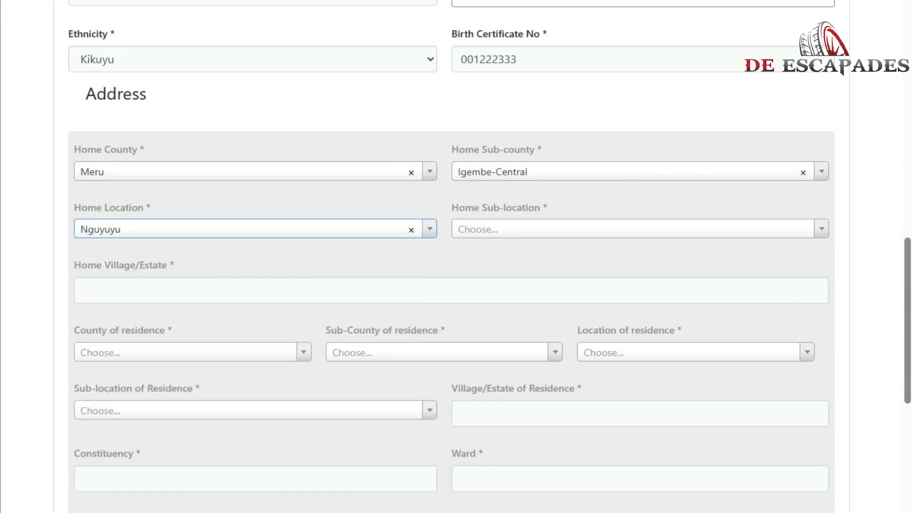
{"action": "left_click", "coordinate": [632, 229]}
{"action": "left_click", "coordinate": [633, 305]}
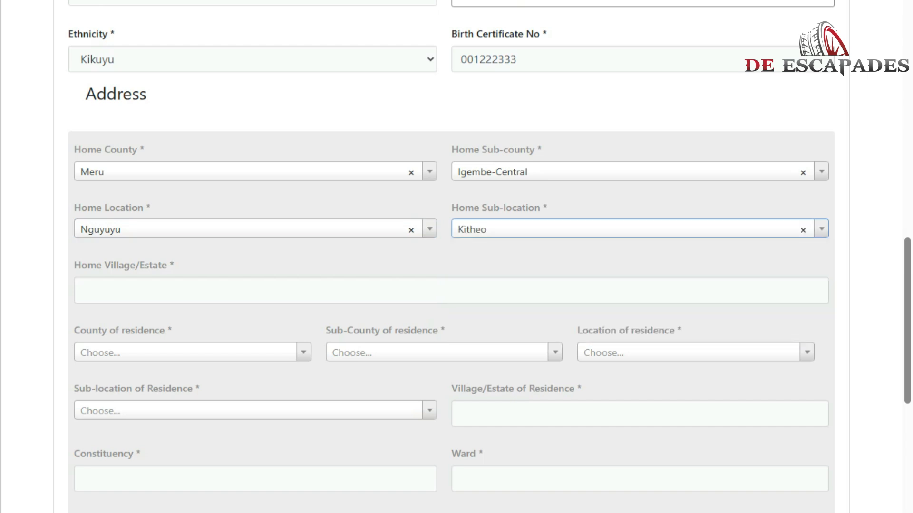
{"action": "left_click", "coordinate": [83, 291]}
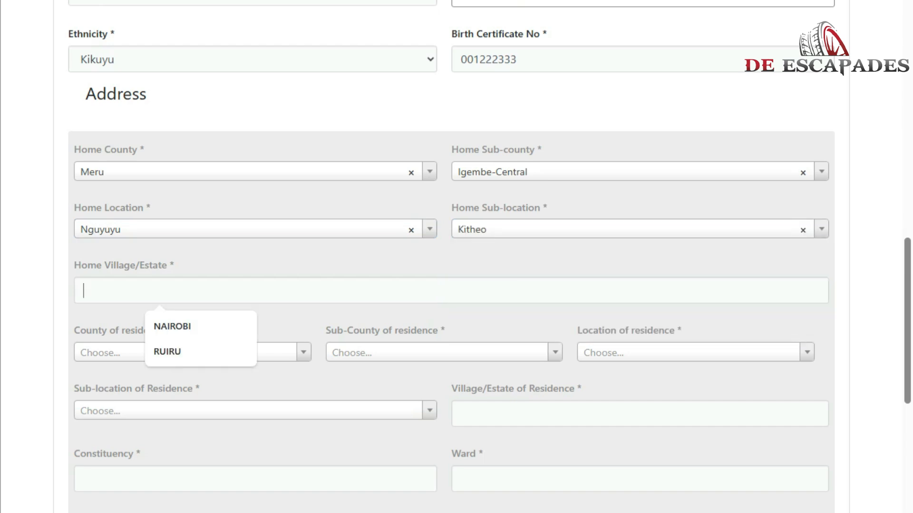
{"action": "type", "text": "MERU"}
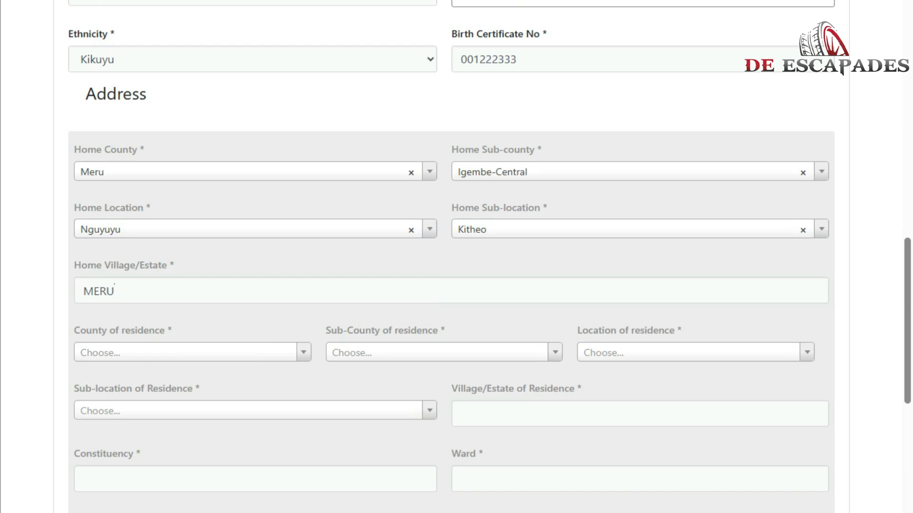
{"action": "left_click_drag", "start_coordinate": [74, 331], "coordinate": [175, 330]}
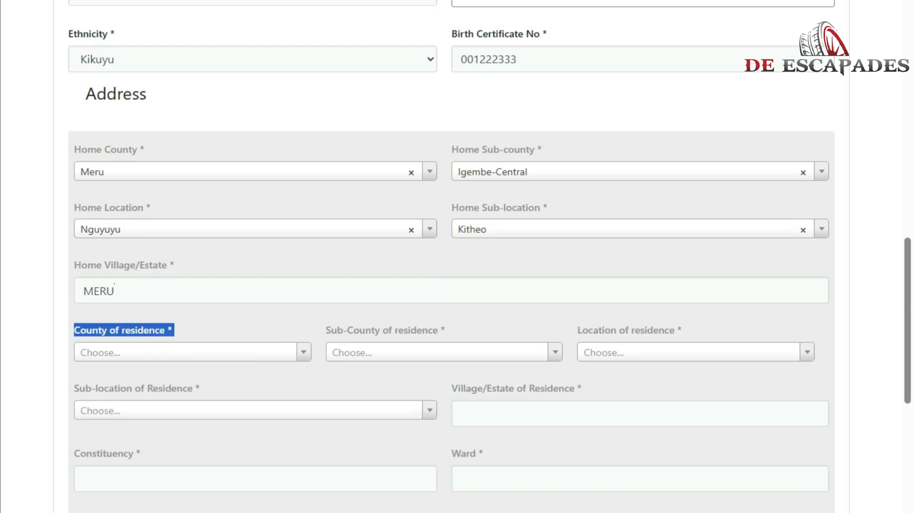
Choose Kiambu as county of residence and Ruiru as sub-county of residence.
{"action": "left_click", "coordinate": [186, 353]}
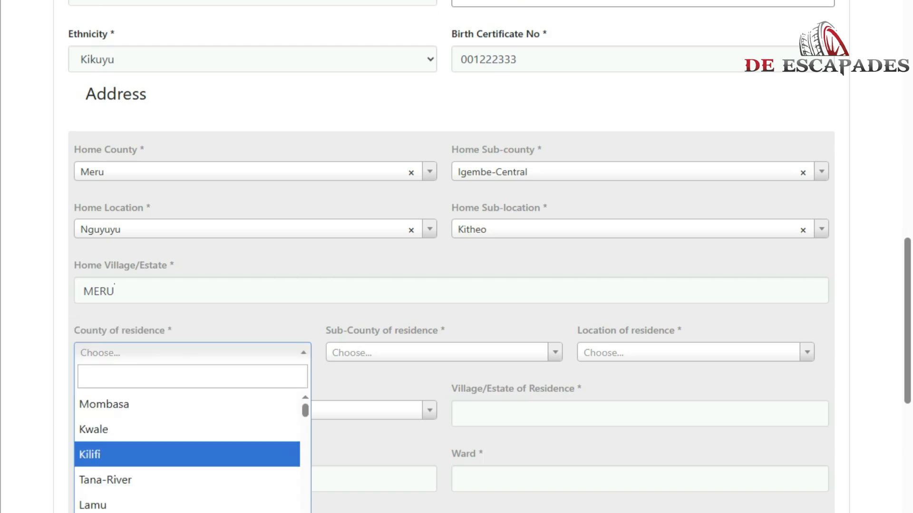
{"action": "scroll", "coordinate": [186, 466], "scroll_direction": "down", "scroll_amount": 3}
{"action": "scroll", "coordinate": [233, 400], "scroll_direction": "down", "scroll_amount": 5}
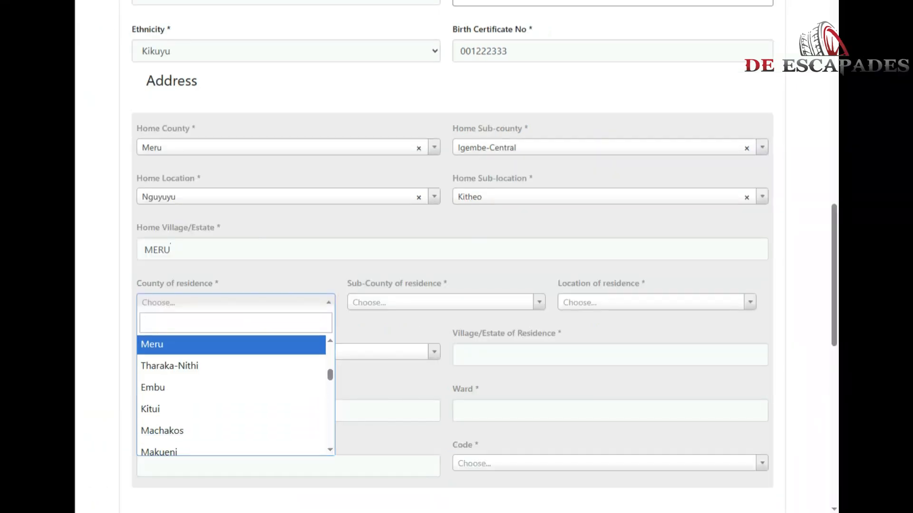
{"action": "scroll", "coordinate": [190, 337], "scroll_direction": "down", "scroll_amount": 2}
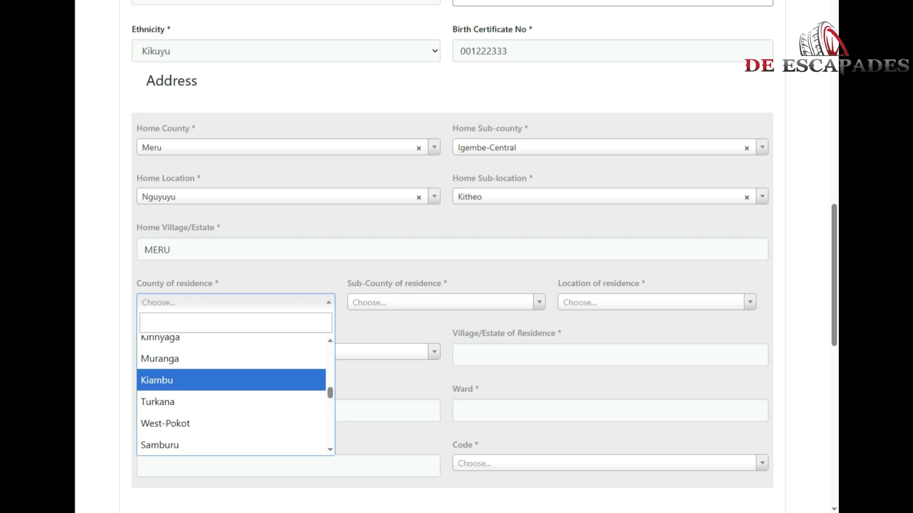
{"action": "left_click", "coordinate": [157, 379]}
{"action": "left_click", "coordinate": [439, 302]}
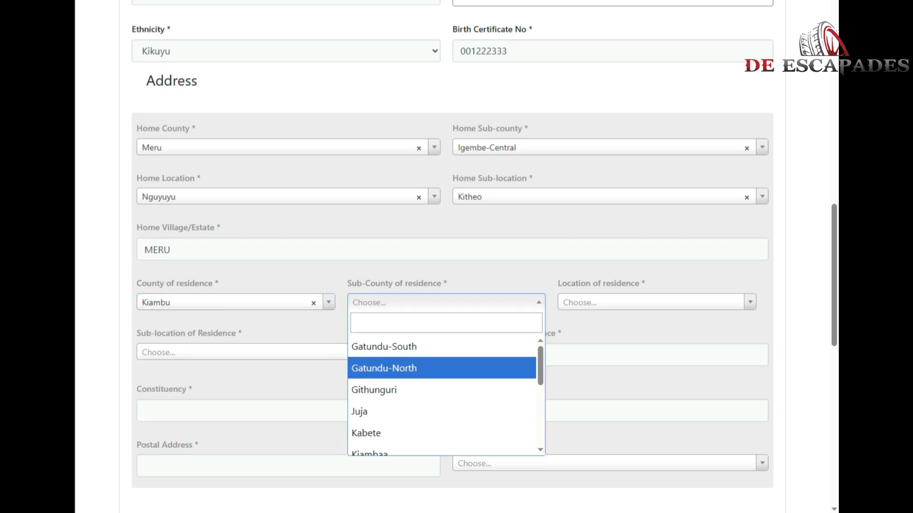
{"action": "scroll", "coordinate": [442, 418], "scroll_direction": "down", "scroll_amount": 4}
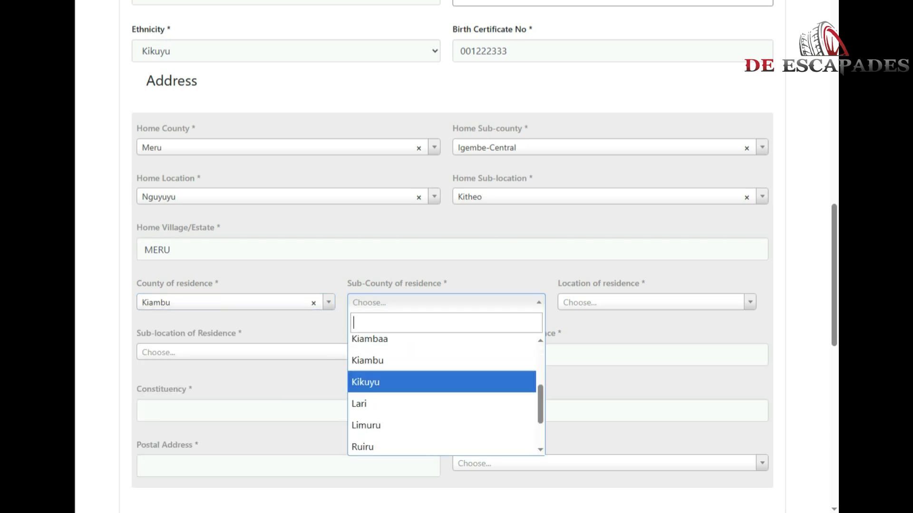
{"action": "left_click", "coordinate": [442, 442]}
Set residence location and sub-location to Ruiru, with village/estate RUIRU.
{"action": "left_click", "coordinate": [656, 302]}
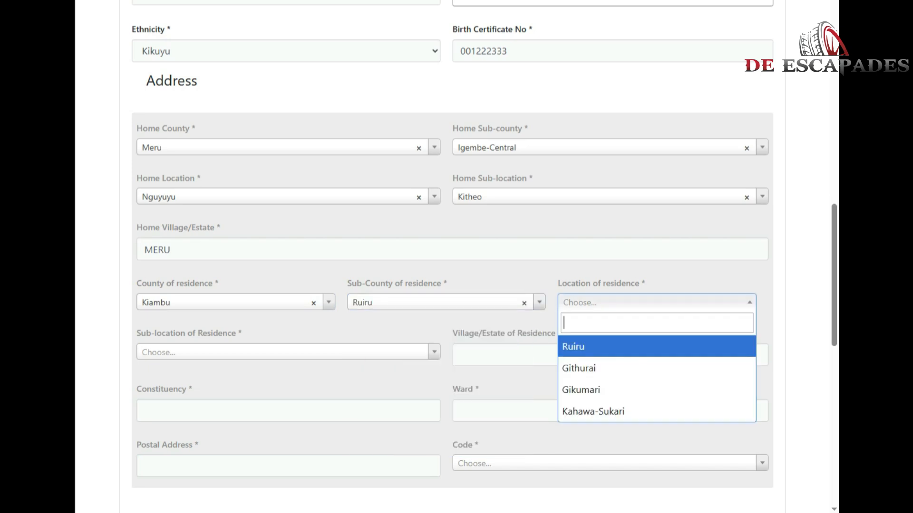
{"action": "left_click", "coordinate": [656, 347]}
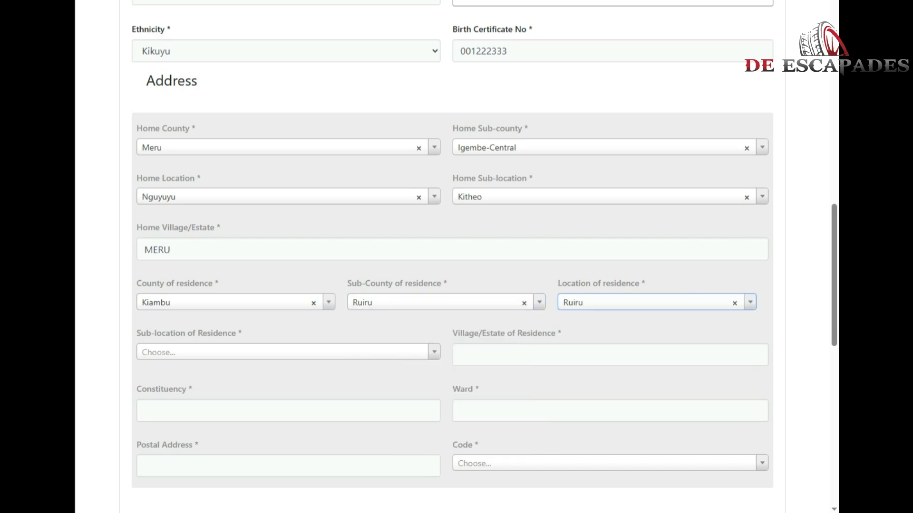
{"action": "left_click", "coordinate": [288, 352]}
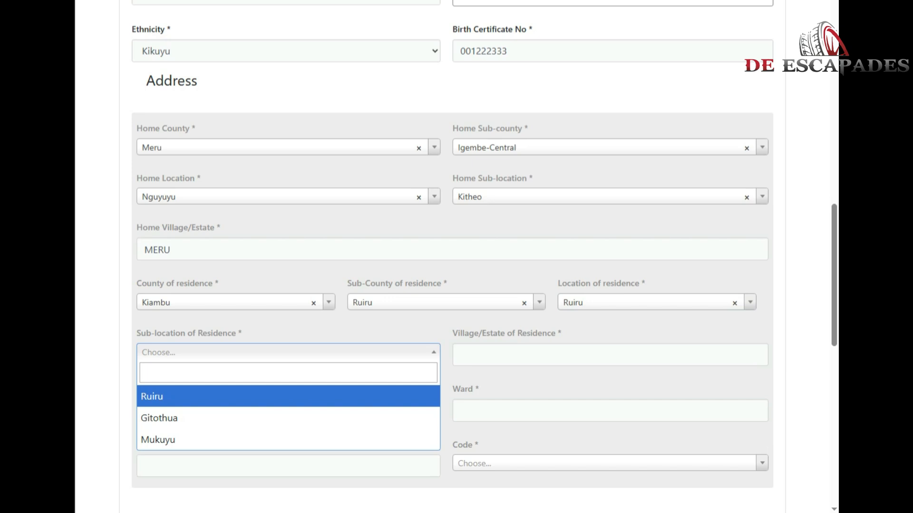
{"action": "left_click", "coordinate": [288, 397]}
{"action": "left_click", "coordinate": [610, 355]}
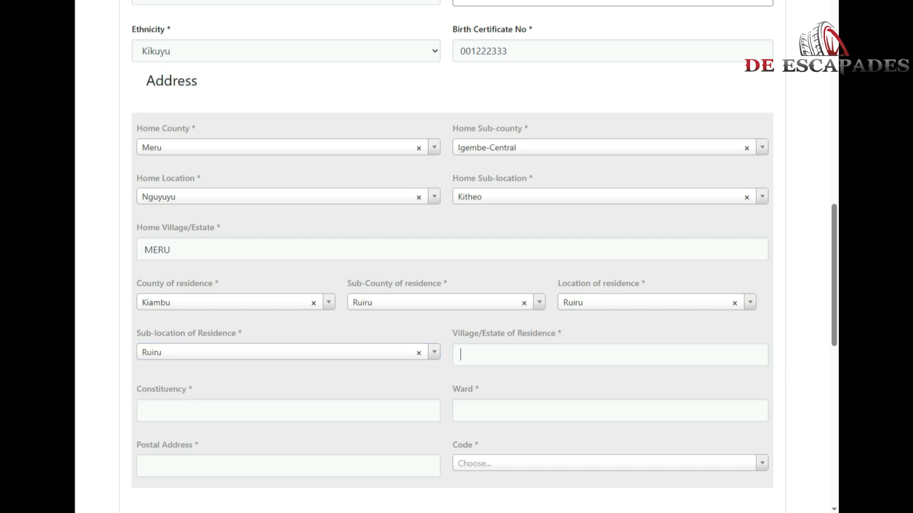
{"action": "type", "text": "RUIRU"}
{"action": "left_click_drag", "start_coordinate": [137, 283], "coordinate": [219, 283]}
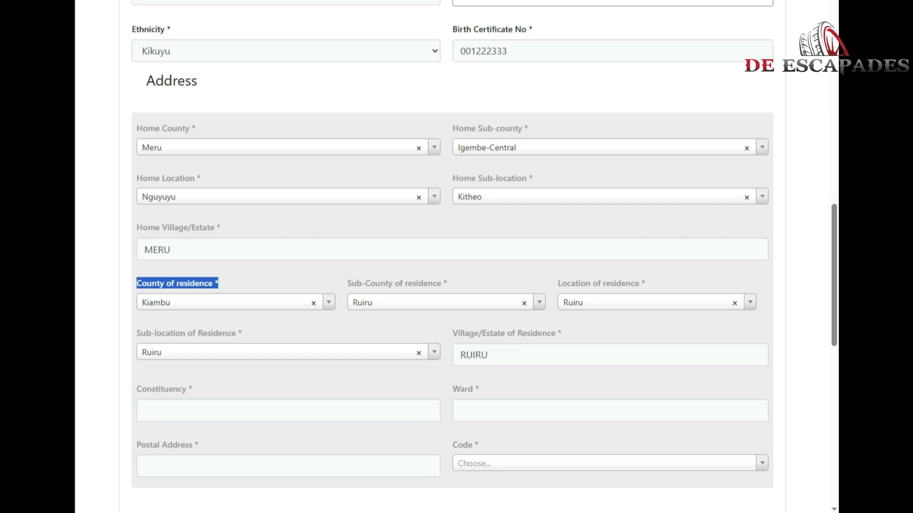
{"action": "left_click_drag", "start_coordinate": [348, 283], "coordinate": [447, 283]}
{"action": "left_click_drag", "start_coordinate": [558, 283], "coordinate": [645, 283]}
{"action": "left_click_drag", "start_coordinate": [137, 333], "coordinate": [242, 334]}
Enter constituency RUIRU and ward BIASHARA.
{"action": "scroll", "coordinate": [242, 333], "scroll_direction": "down", "scroll_amount": 1}
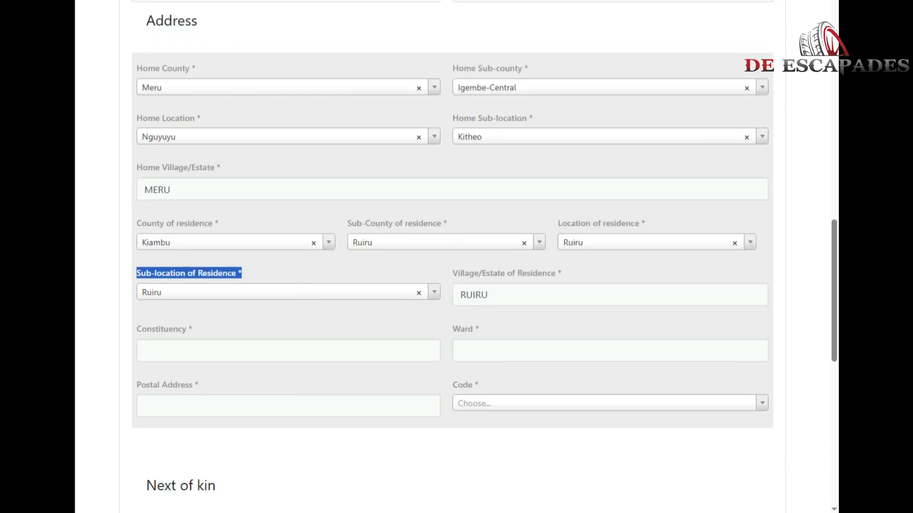
{"action": "left_click", "coordinate": [210, 351]}
{"action": "type", "text": "RUIRU"}
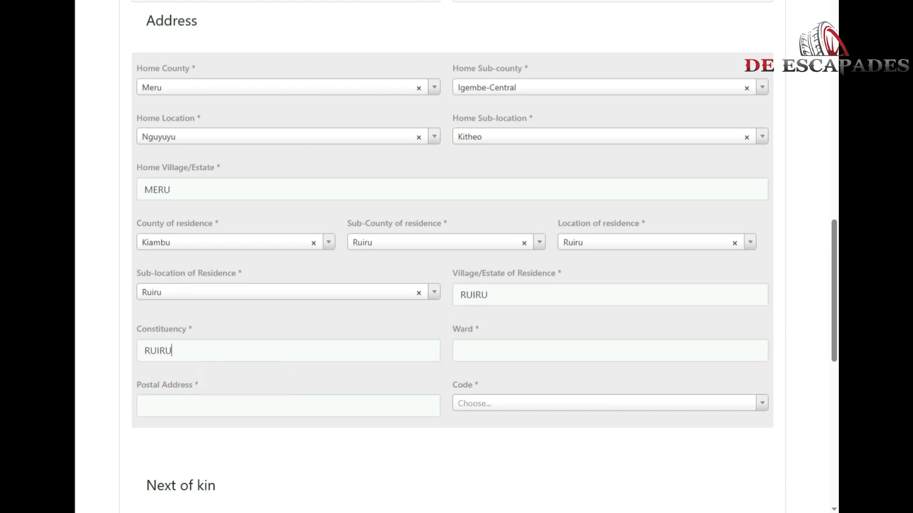
{"action": "left_click", "coordinate": [523, 351]}
{"action": "type", "text": "BIASHARA"}
Enter the postal address and select postal code Ruiru 00232.
{"action": "left_click", "coordinate": [275, 406]}
{"action": "type", "text": "232"}
{"action": "left_click", "coordinate": [603, 403]}
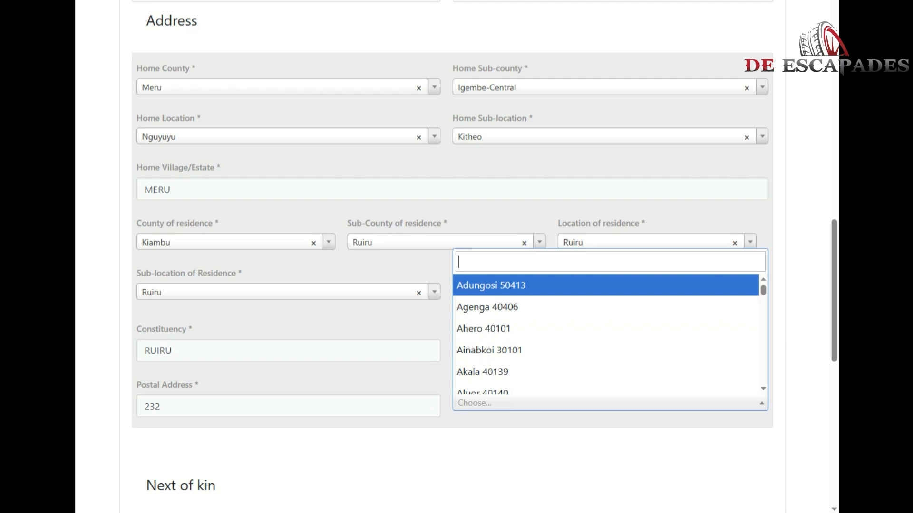
{"action": "type", "text": "00232"}
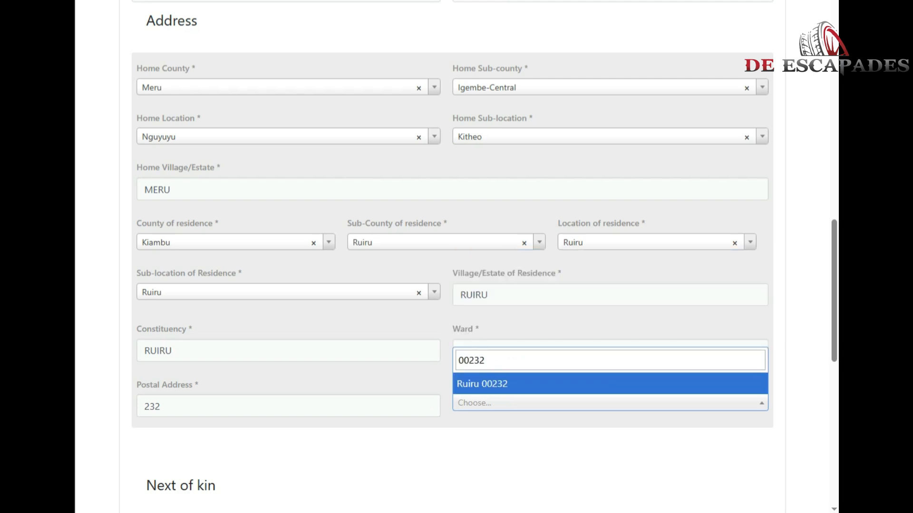
{"action": "key", "text": "Return"}
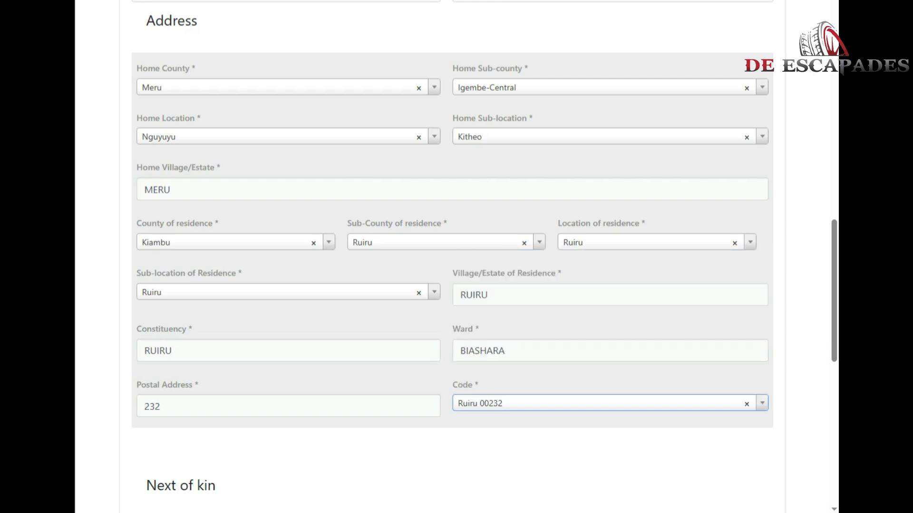
{"action": "scroll", "coordinate": [456, 257], "scroll_direction": "down", "scroll_amount": 3}
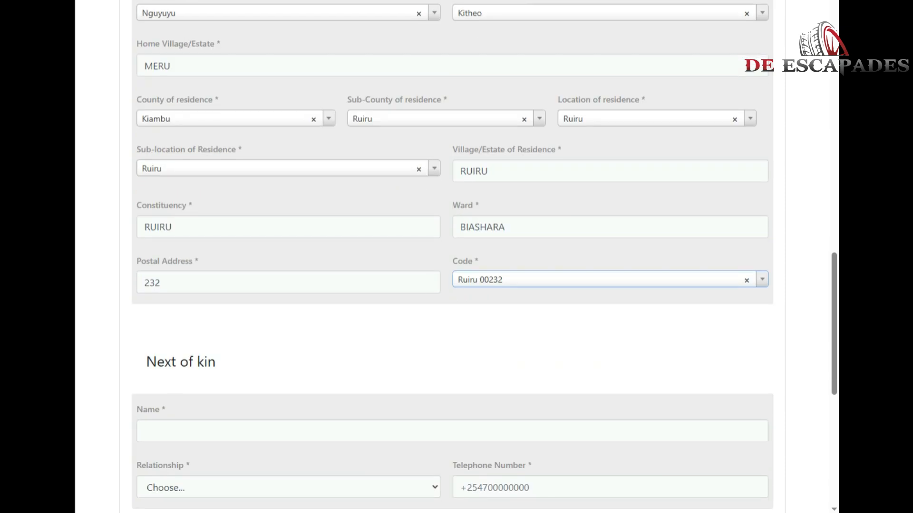
Fill in the next of kin's name, relationship PARENT and telephone number.
{"action": "scroll", "coordinate": [457, 256], "scroll_direction": "down", "scroll_amount": 3}
{"action": "left_click", "coordinate": [209, 315]}
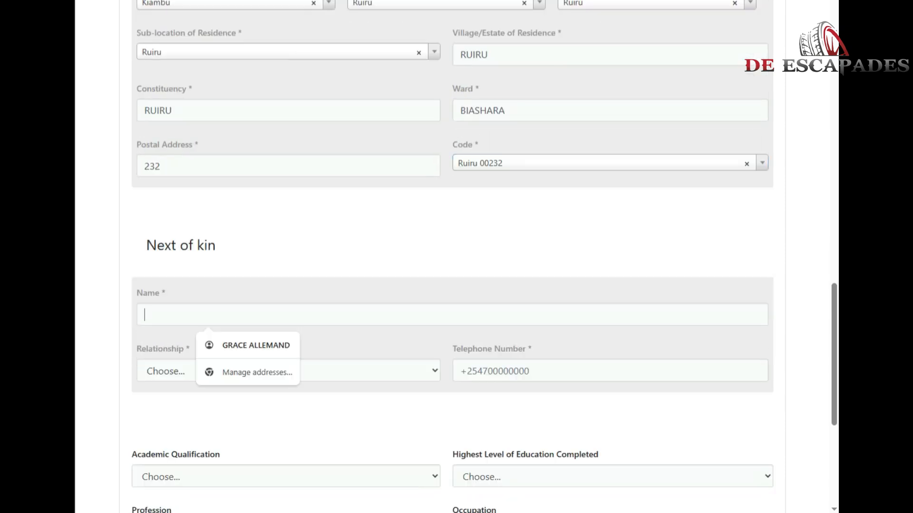
{"action": "left_click_drag", "start_coordinate": [216, 246], "coordinate": [146, 246]}
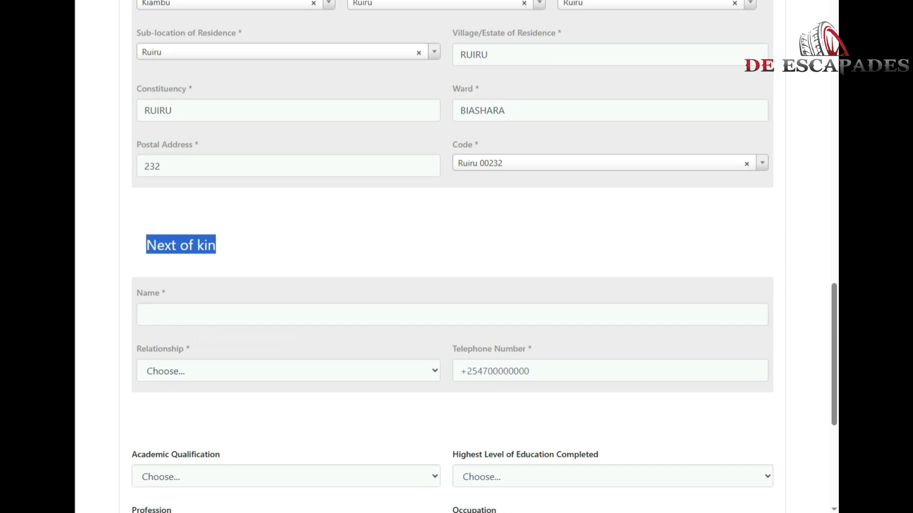
{"action": "left_click", "coordinate": [208, 315]}
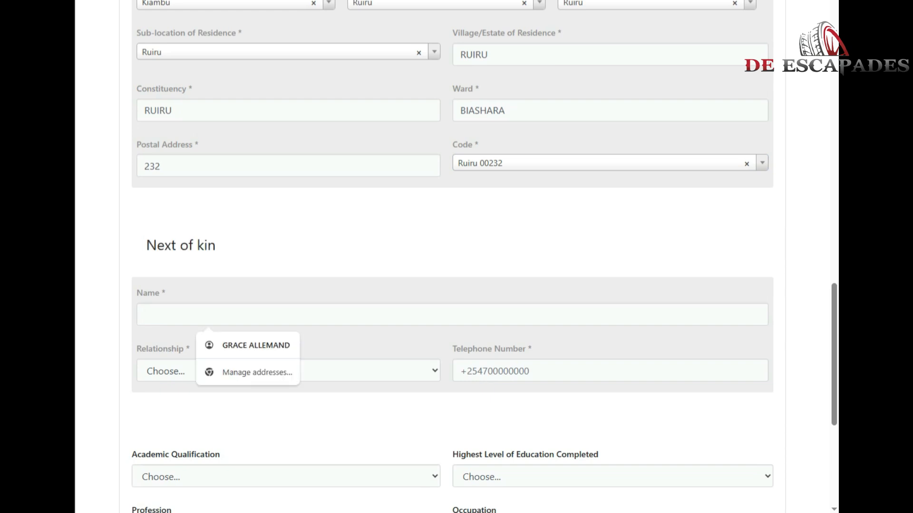
{"action": "type", "text": "YOUR"}
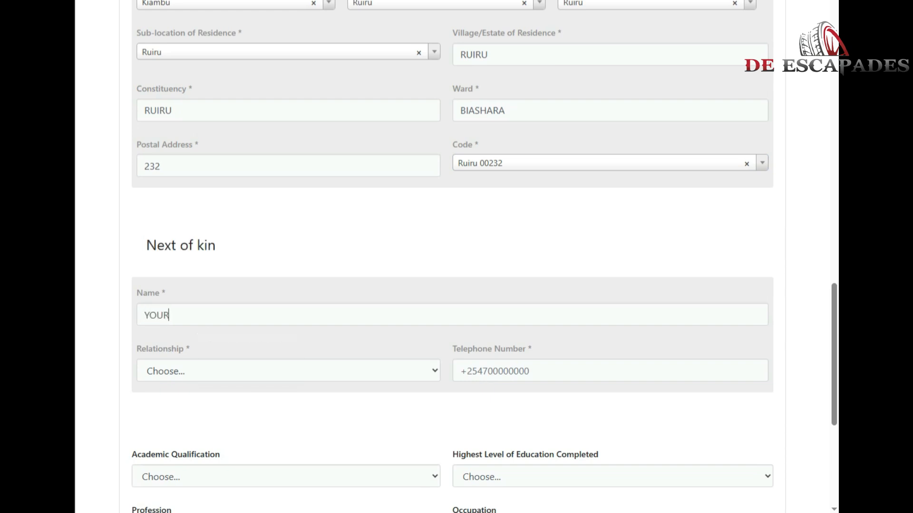
{"action": "type", "text": " NAME"}
{"action": "left_click", "coordinate": [288, 371]}
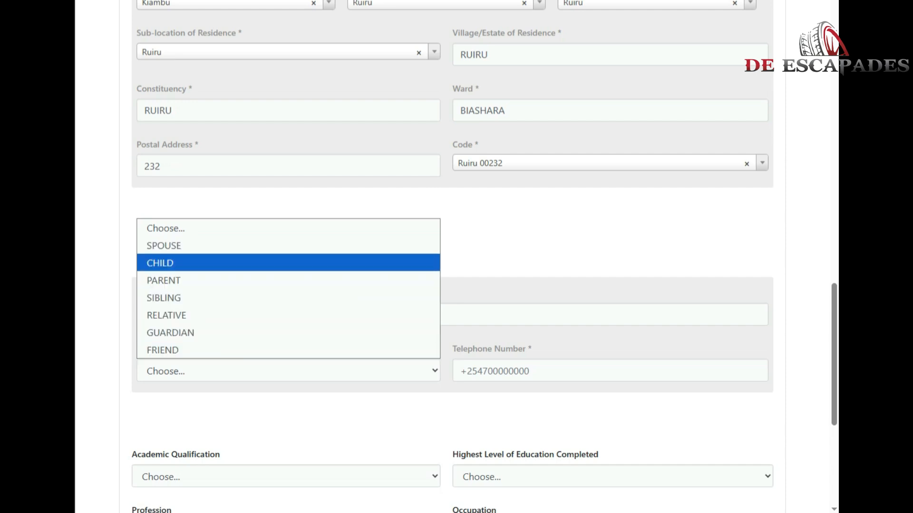
{"action": "left_click", "coordinate": [163, 281]}
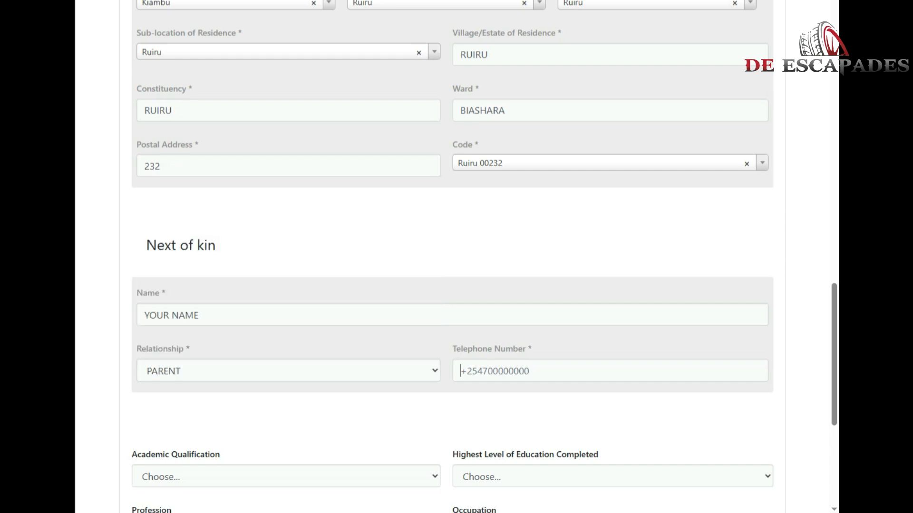
{"action": "type", "text": "+25470000000"}
Set both Academic Qualification and Highest Level of Education to KCSE.
{"action": "scroll", "coordinate": [456, 256], "scroll_direction": "down", "scroll_amount": 3}
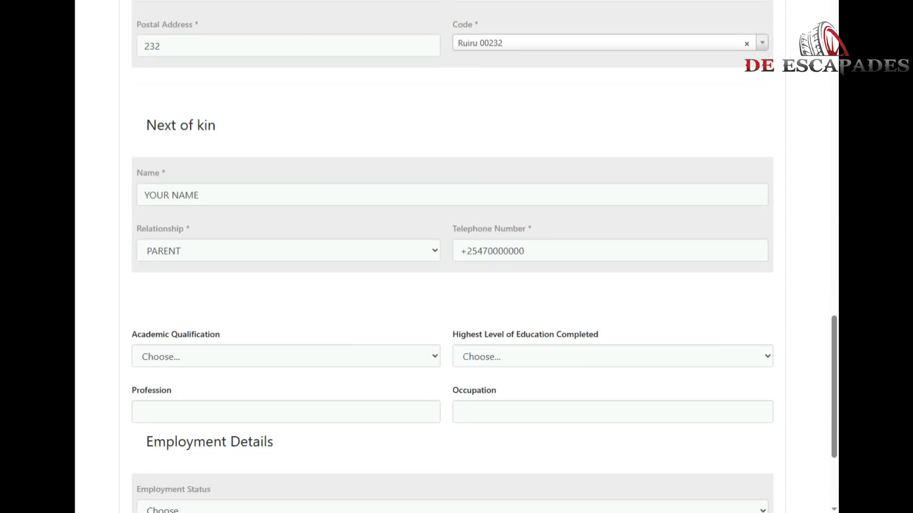
{"action": "scroll", "coordinate": [457, 257], "scroll_direction": "down", "scroll_amount": 2}
{"action": "left_click", "coordinate": [286, 296]}
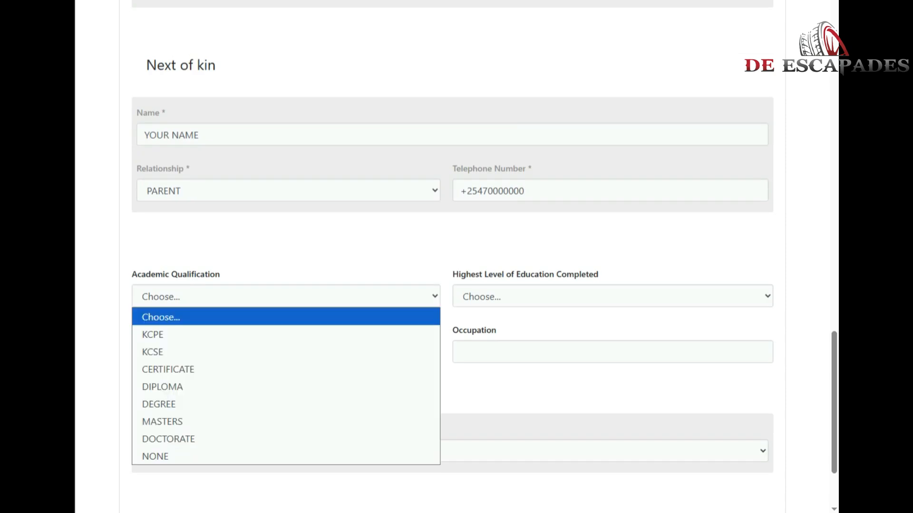
{"action": "key", "text": "Escape"}
{"action": "left_click", "coordinate": [286, 296]}
{"action": "key", "text": "Down"}
{"action": "key", "text": "Down"}
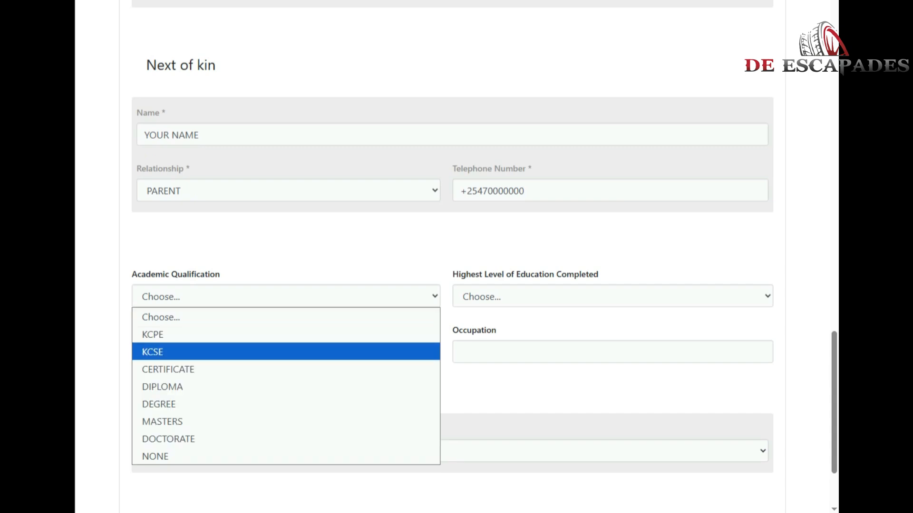
{"action": "left_click_drag", "start_coordinate": [220, 274], "coordinate": [132, 274]}
{"action": "left_click", "coordinate": [286, 296]}
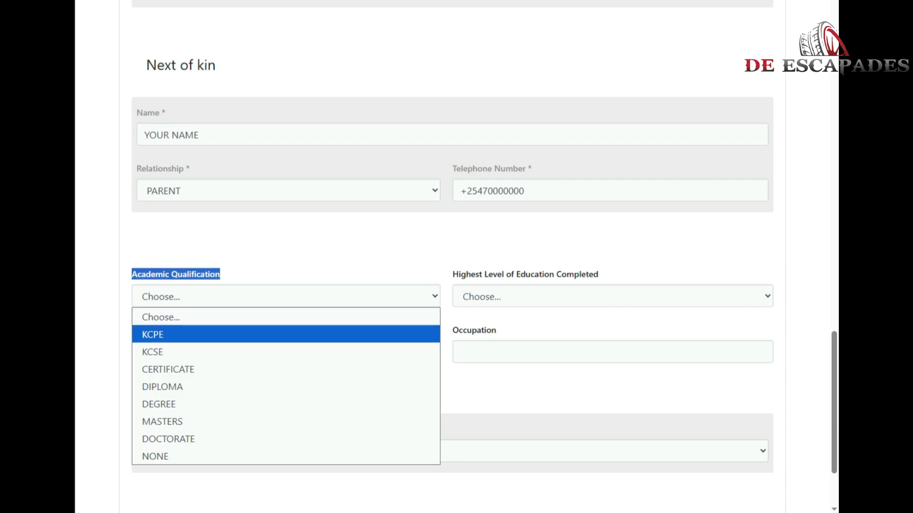
{"action": "key", "text": "Down"}
{"action": "key", "text": "Return"}
{"action": "left_click", "coordinate": [612, 296]}
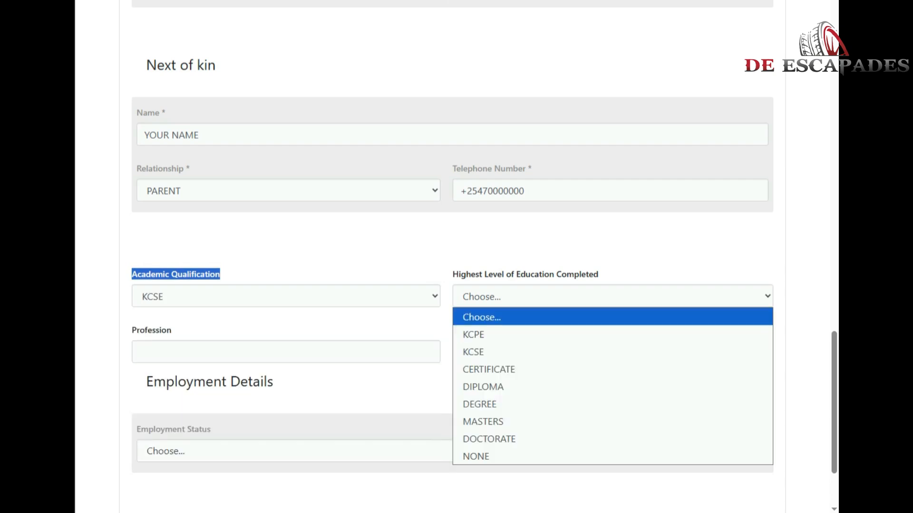
{"action": "key", "text": "Down"}
{"action": "key", "text": "Down"}
{"action": "key", "text": "Return"}
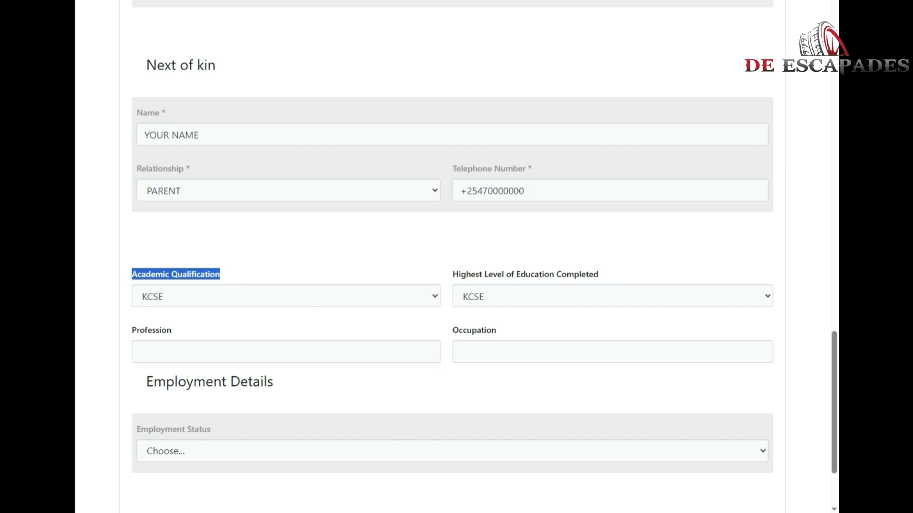
Enter BUSINESS LADY as both the Profession and the Occupation.
{"action": "left_click", "coordinate": [285, 352]}
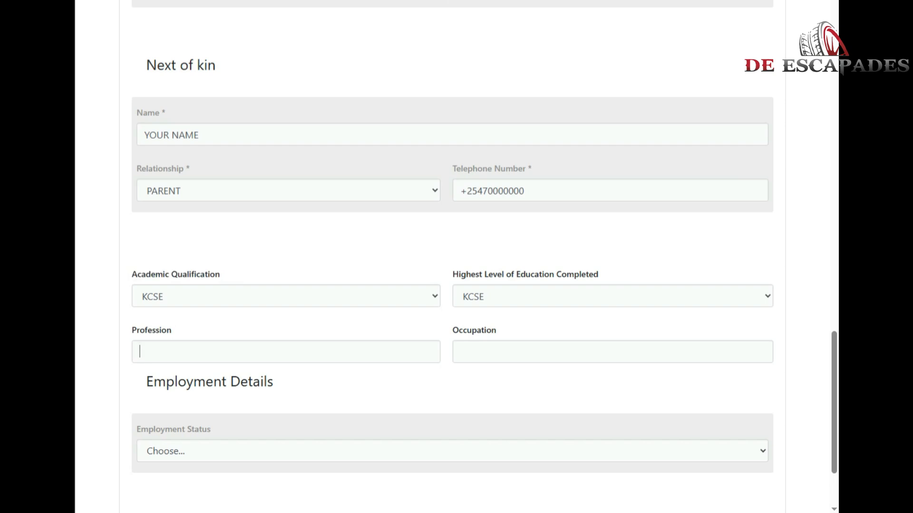
{"action": "type", "text": "BUSINESS LADY"}
{"action": "left_click", "coordinate": [461, 352]}
{"action": "type", "text": "BUSINESS LADY"}
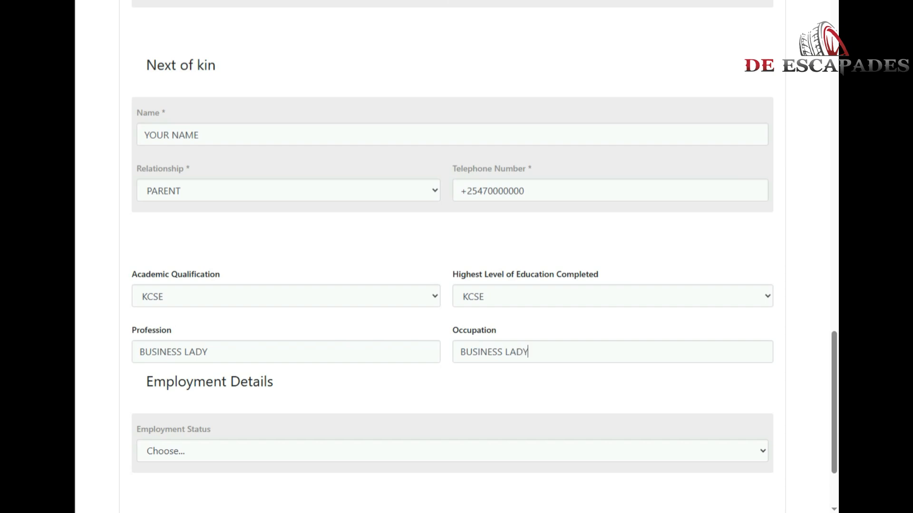
Choose Self-Employed employment status and NO for Inua Jamii, then try to continue.
{"action": "scroll", "coordinate": [452, 285], "scroll_direction": "down", "scroll_amount": 3}
{"action": "left_click", "coordinate": [452, 337]}
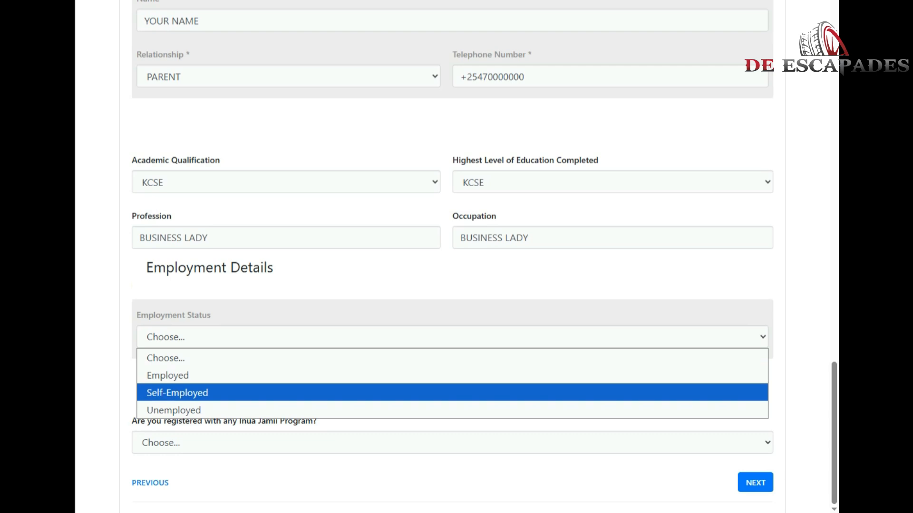
{"action": "left_click", "coordinate": [452, 393]}
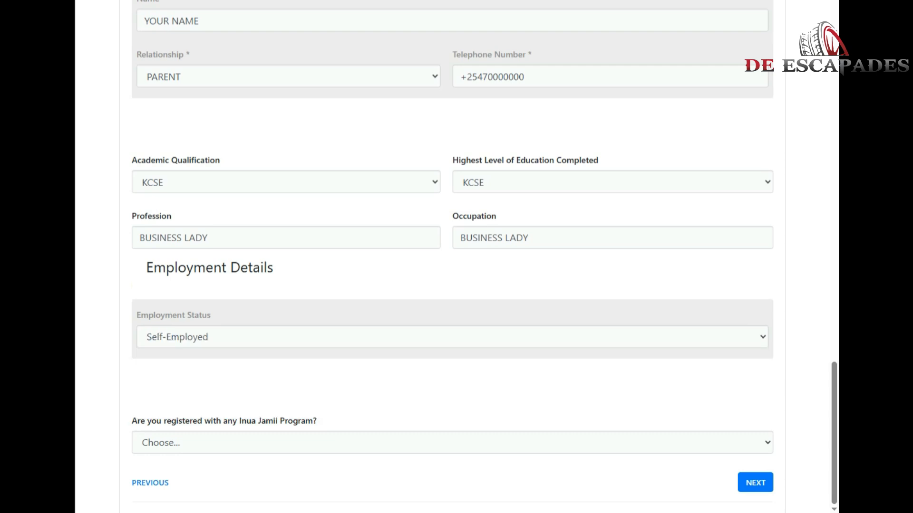
{"action": "left_click_drag", "start_coordinate": [132, 421], "coordinate": [319, 420]}
{"action": "left_click", "coordinate": [452, 443]}
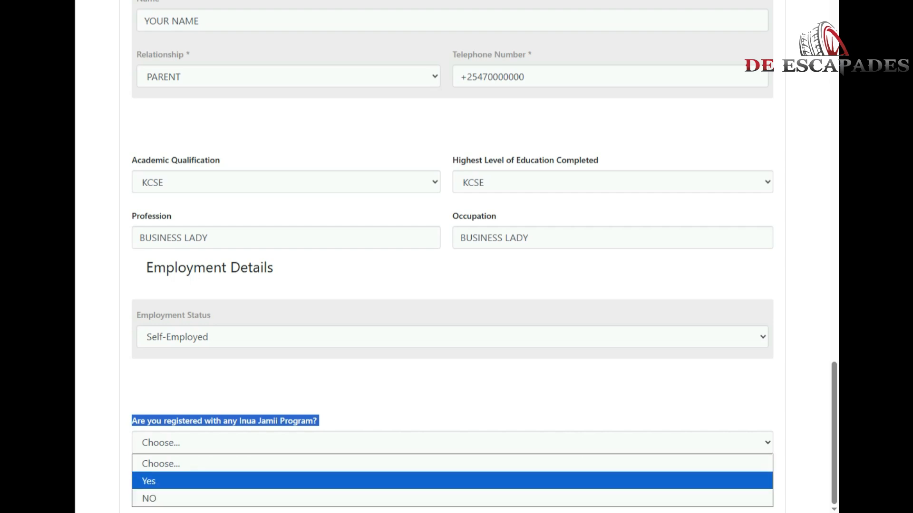
{"action": "key", "text": "Return"}
{"action": "left_click", "coordinate": [755, 483]}
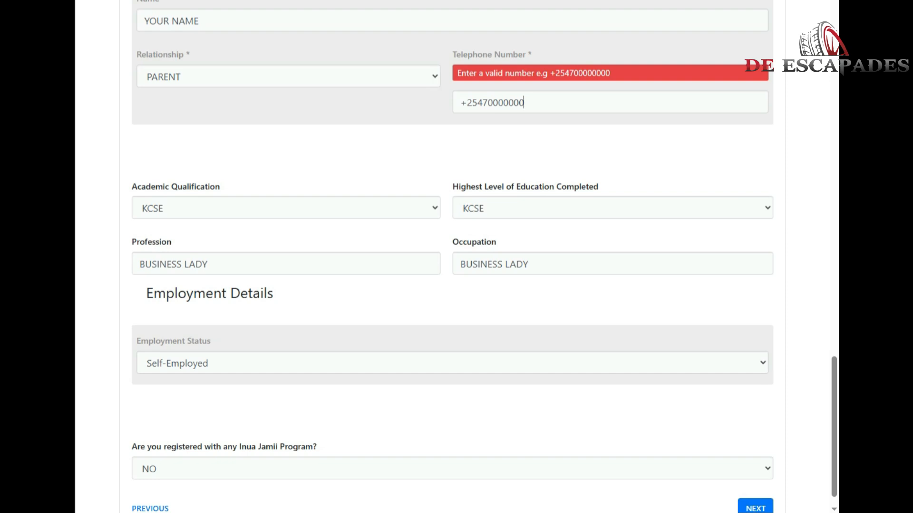
Rewrite the next-of-kin telephone number in +2547… format and continue to Disability details.
{"action": "key", "text": "BackSpace"}
{"action": "type", "text": "1"}
{"action": "left_click", "coordinate": [467, 103]}
{"action": "key", "text": "BackSpace"}
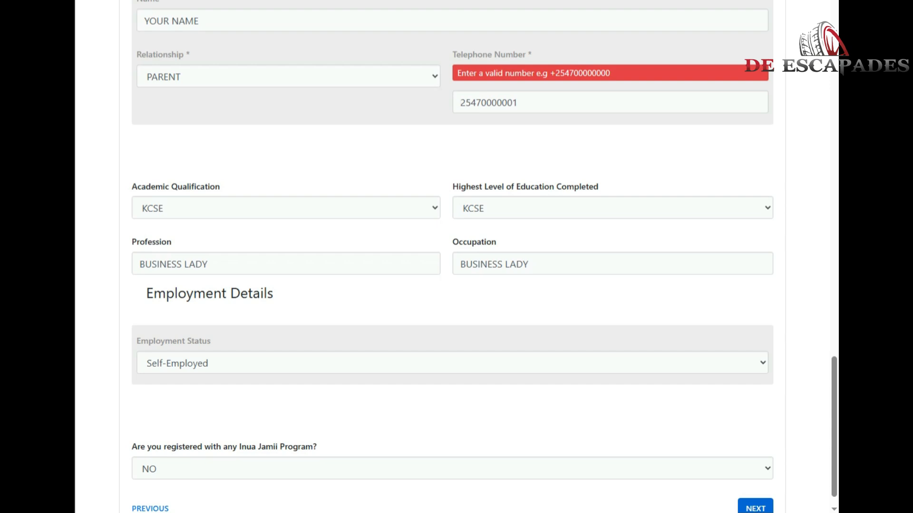
{"action": "left_click", "coordinate": [520, 102]}
{"action": "key", "text": "BackSpace"}
{"action": "key", "text": "BackSpace"}
{"action": "key", "text": "BackSpace"}
{"action": "key", "text": "BackSpace"}
{"action": "key", "text": "BackSpace"}
{"action": "key", "text": "BackSpace"}
{"action": "key", "text": "BackSpace"}
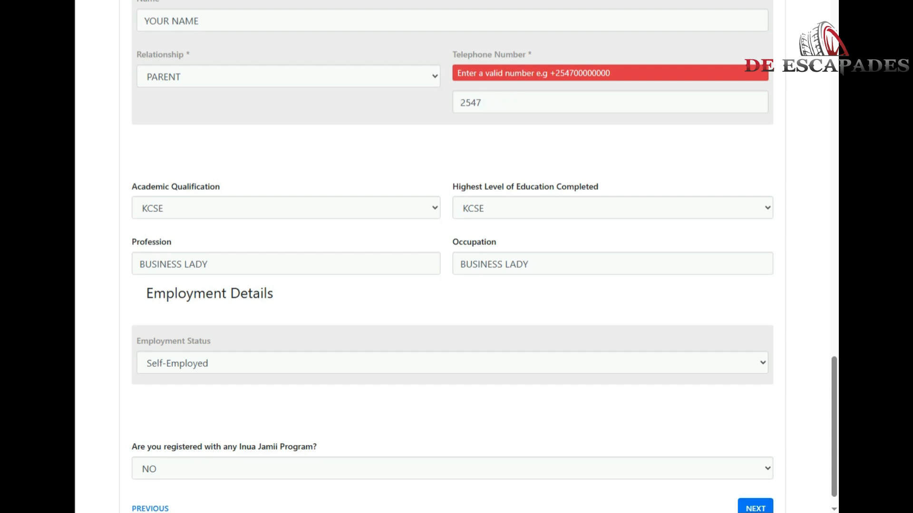
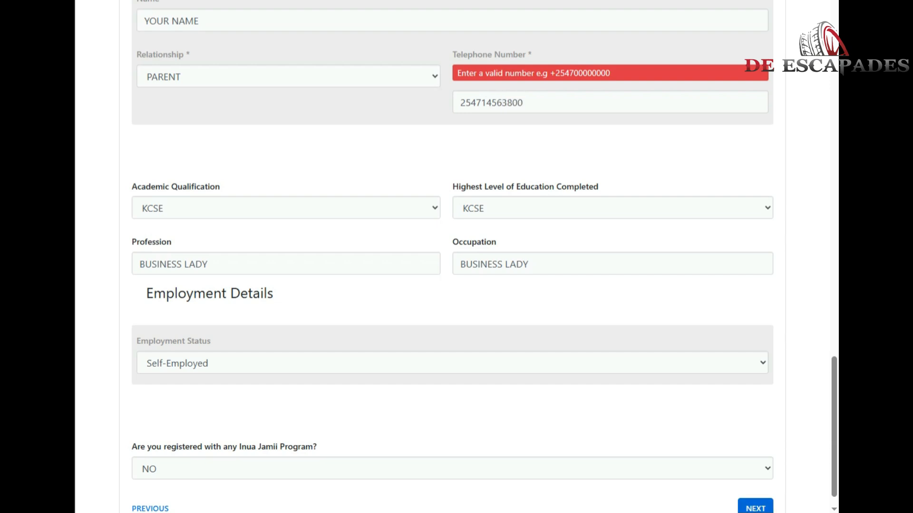
{"action": "left_click", "coordinate": [460, 103]}
{"action": "type", "text": "+"}
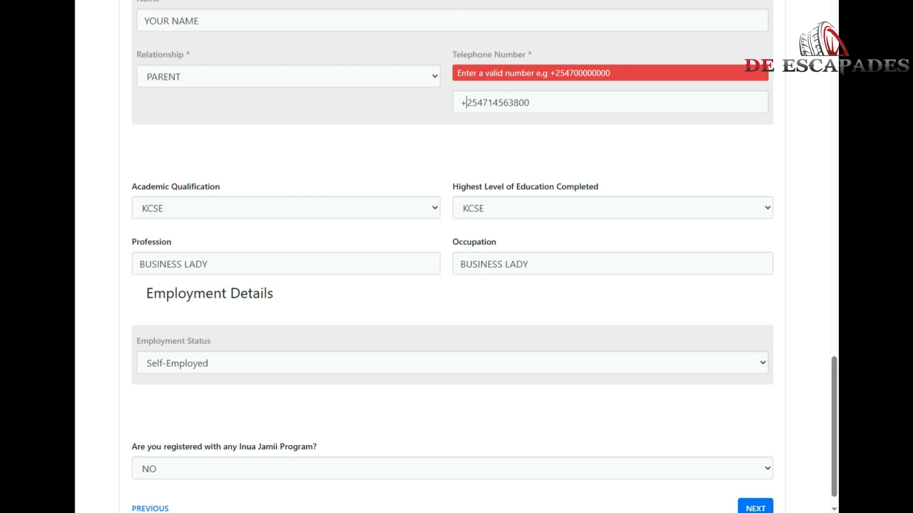
{"action": "left_click", "coordinate": [756, 508]}
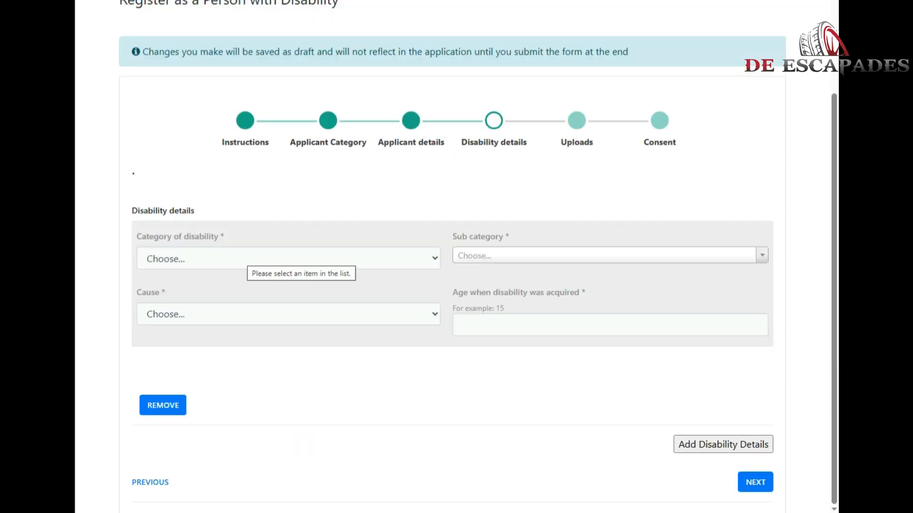
Set the disability category to VISUAL IMPAIRMENT with sub category BLIND.
{"action": "left_click", "coordinate": [243, 258]}
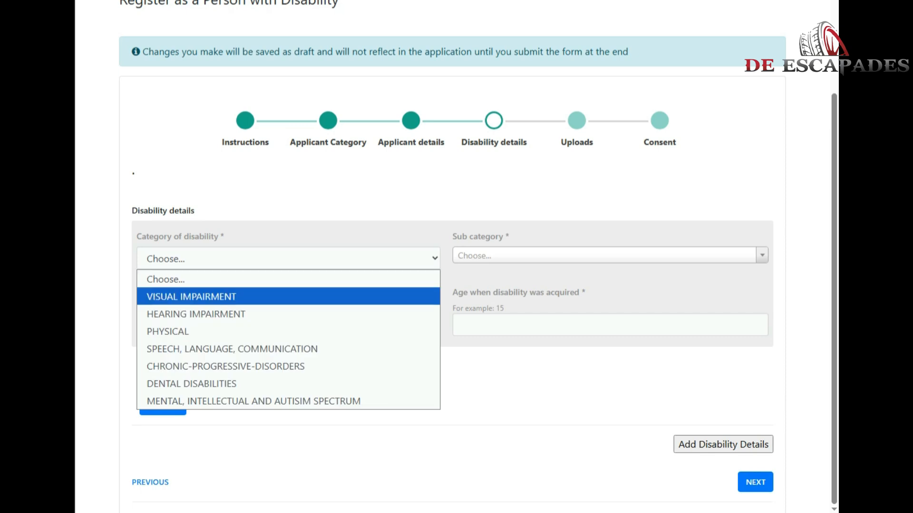
{"action": "left_click_drag", "start_coordinate": [137, 236], "coordinate": [224, 236]}
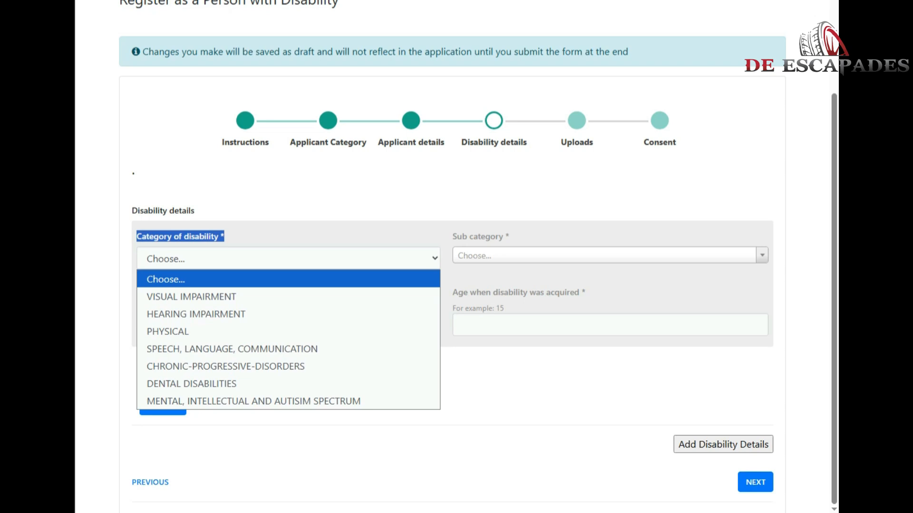
{"action": "key", "text": "Down"}
{"action": "key", "text": "Down"}
{"action": "key", "text": "Down"}
{"action": "key", "text": "Down"}
{"action": "key", "text": "Down"}
{"action": "key", "text": "Down"}
{"action": "key", "text": "Down"}
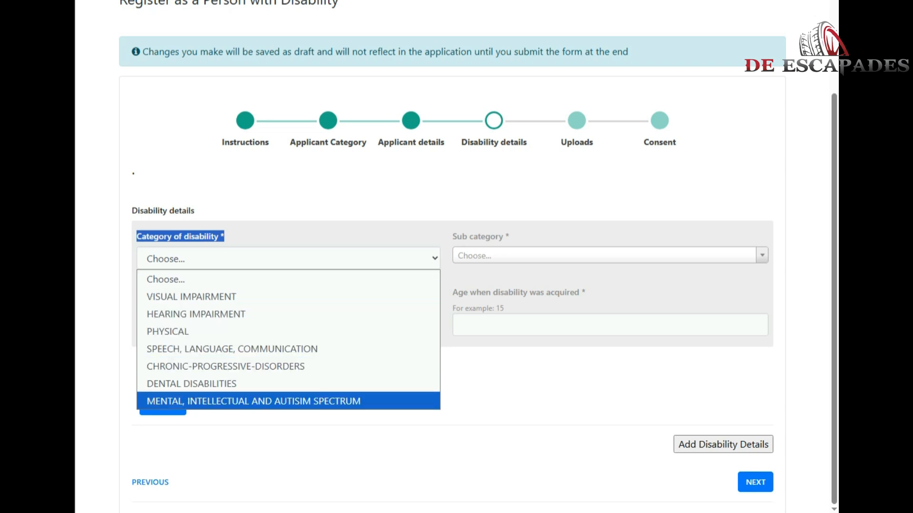
{"action": "key", "text": "Home"}
{"action": "key", "text": "Down"}
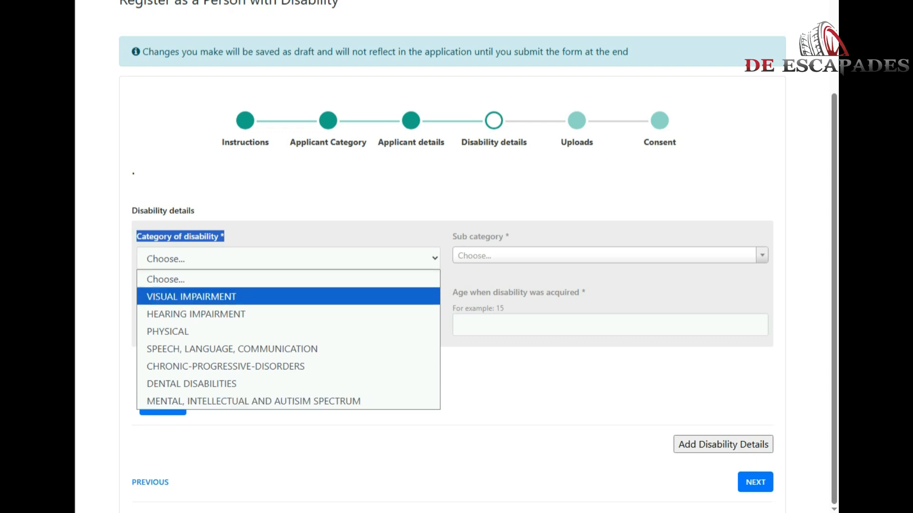
{"action": "key", "text": "Return"}
{"action": "left_click", "coordinate": [610, 255]}
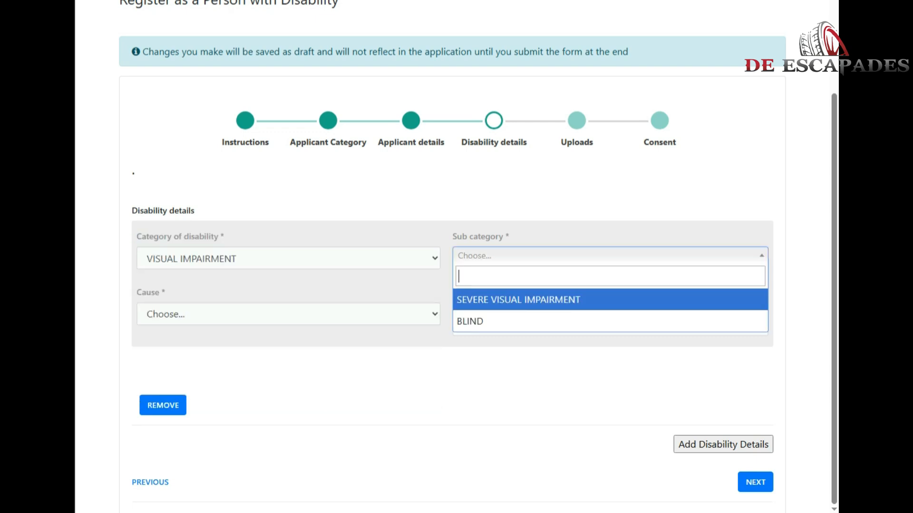
{"action": "key", "text": "Down"}
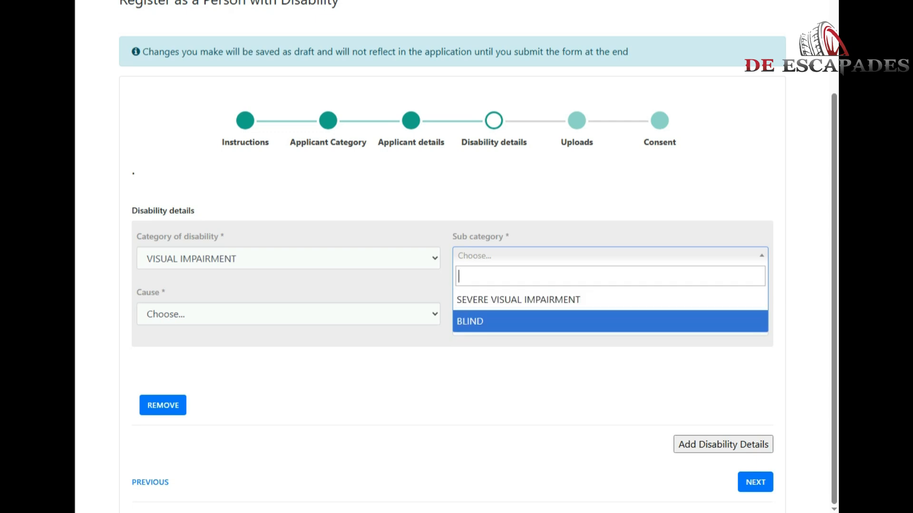
{"action": "key", "text": "Return"}
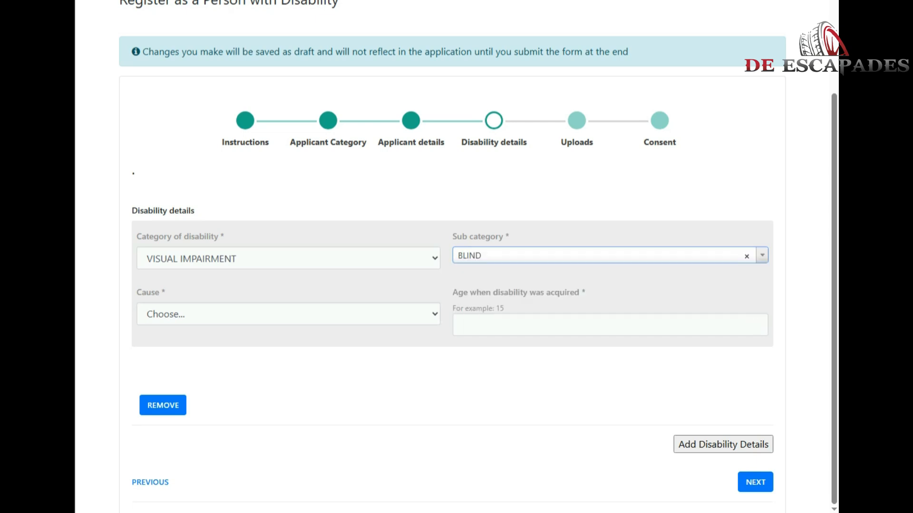
Record the cause of disability as Illness, at age 0.
{"action": "left_click", "coordinate": [288, 314]}
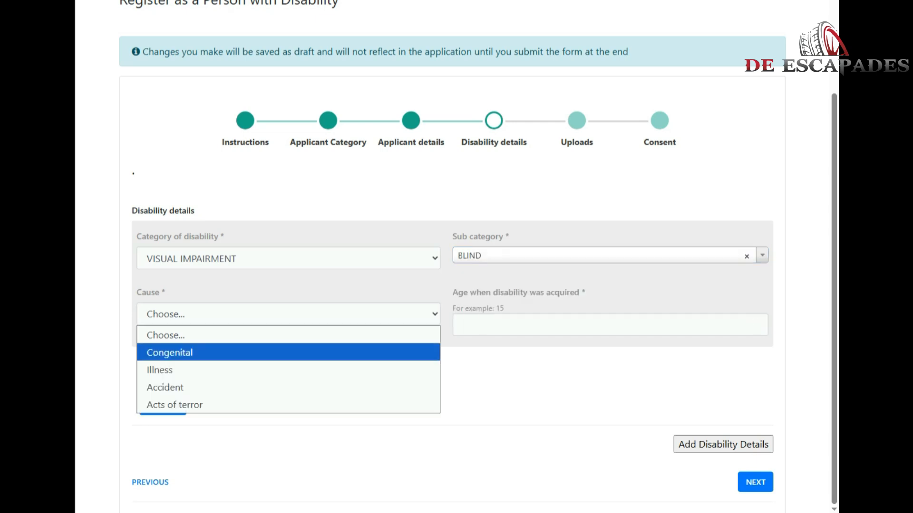
{"action": "key", "text": "Down"}
{"action": "key", "text": "Down"}
{"action": "key", "text": "Down"}
{"action": "key", "text": "Up"}
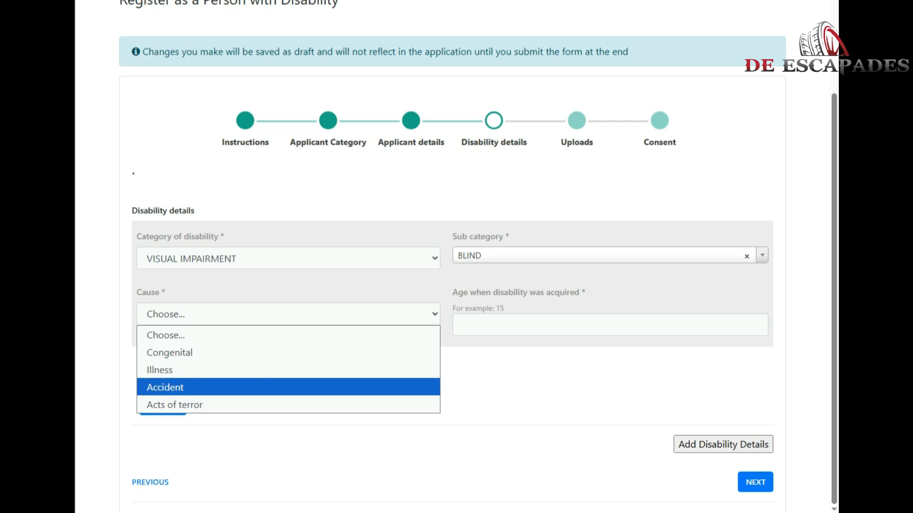
{"action": "key", "text": "Up"}
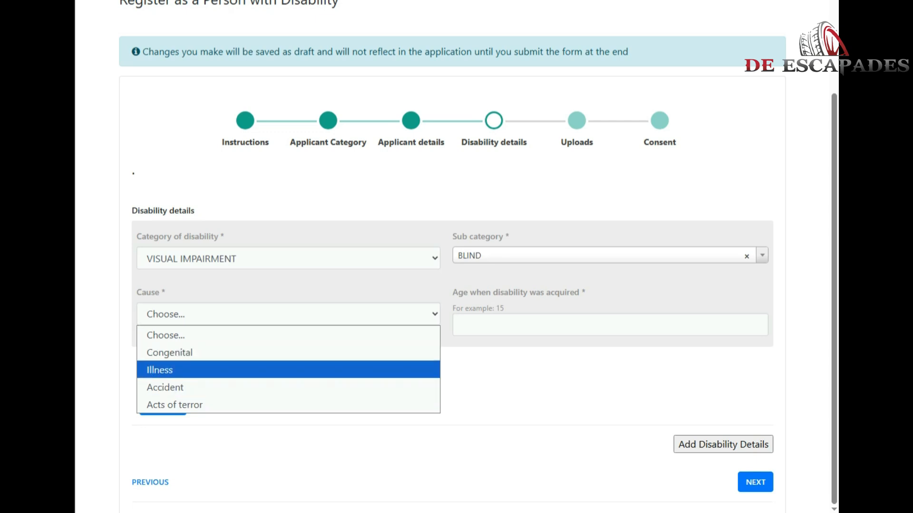
{"action": "key", "text": "Return"}
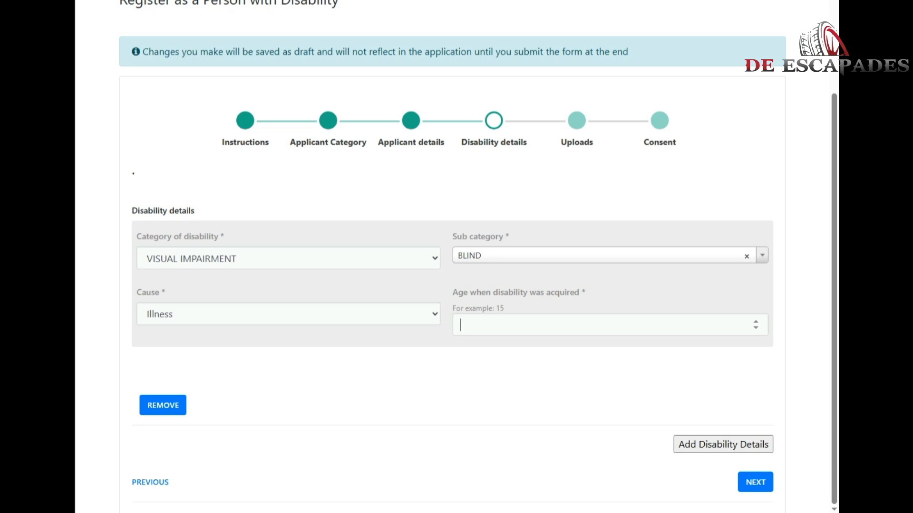
{"action": "type", "text": "0"}
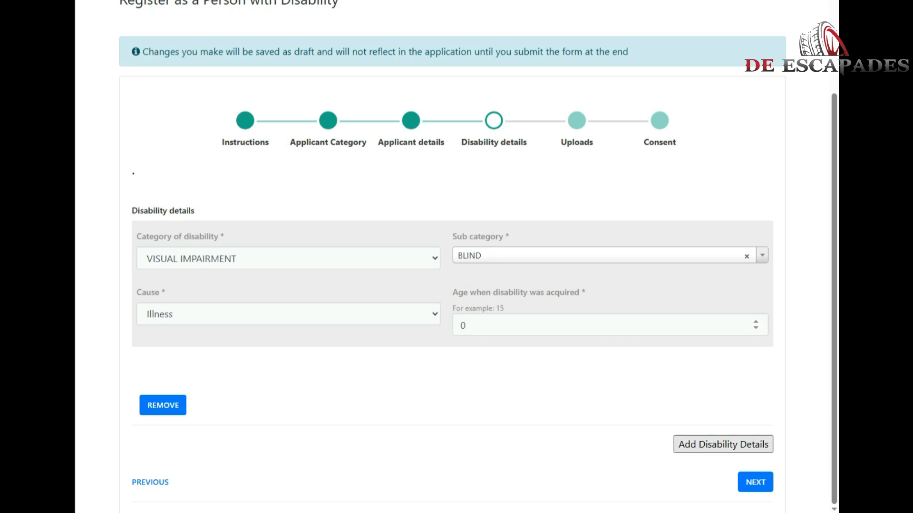
Add a second disability block, then remove the unused extra entry.
{"action": "left_click", "coordinate": [723, 445]}
{"action": "scroll", "coordinate": [723, 444], "scroll_direction": "down", "scroll_amount": 3}
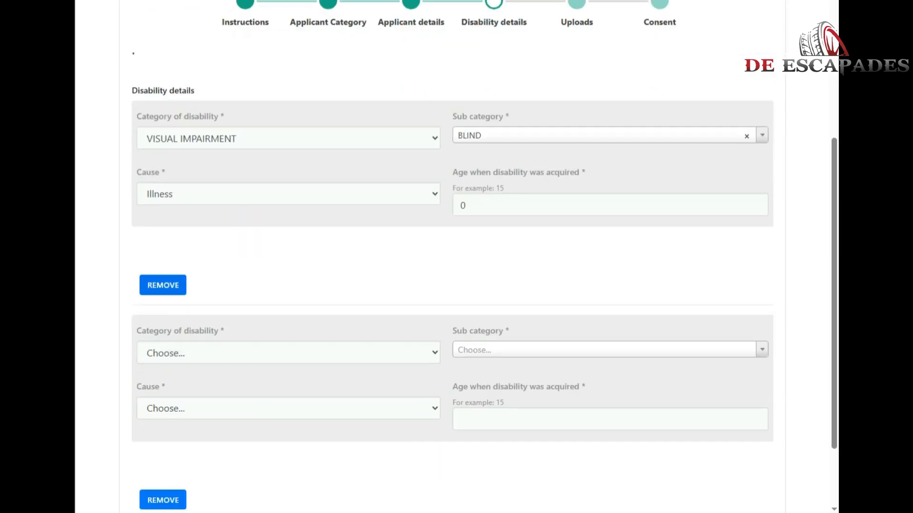
{"action": "left_click", "coordinate": [288, 353]}
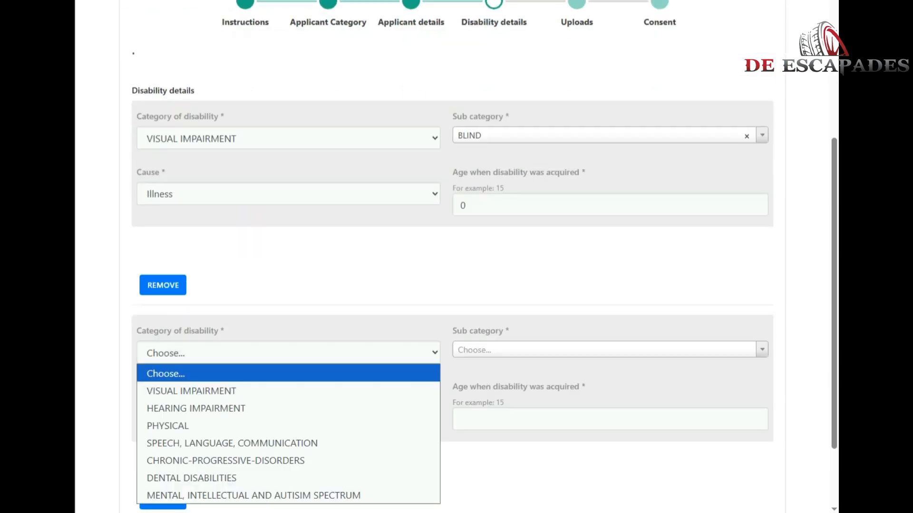
{"action": "key", "text": "Escape"}
{"action": "left_click", "coordinate": [163, 500]}
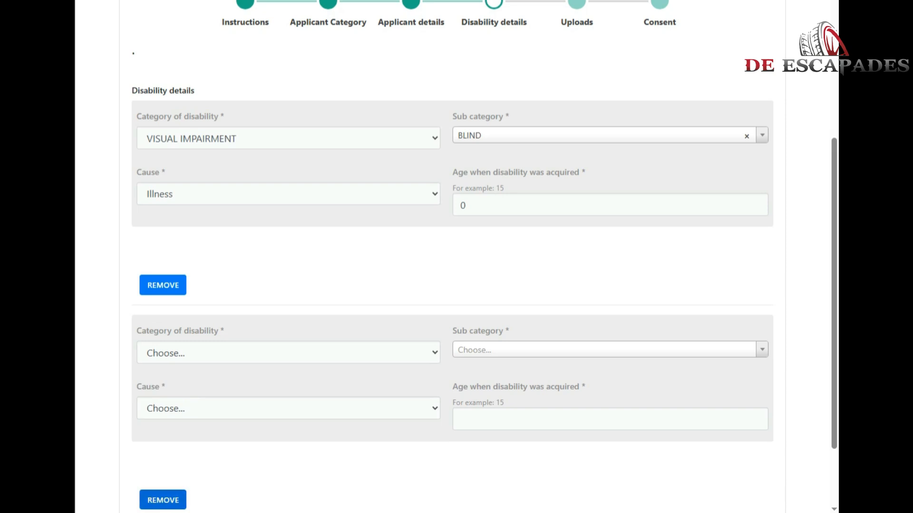
Go to Uploads and submit with no files, showing blank errors for all three documents.
{"action": "left_click", "coordinate": [755, 482]}
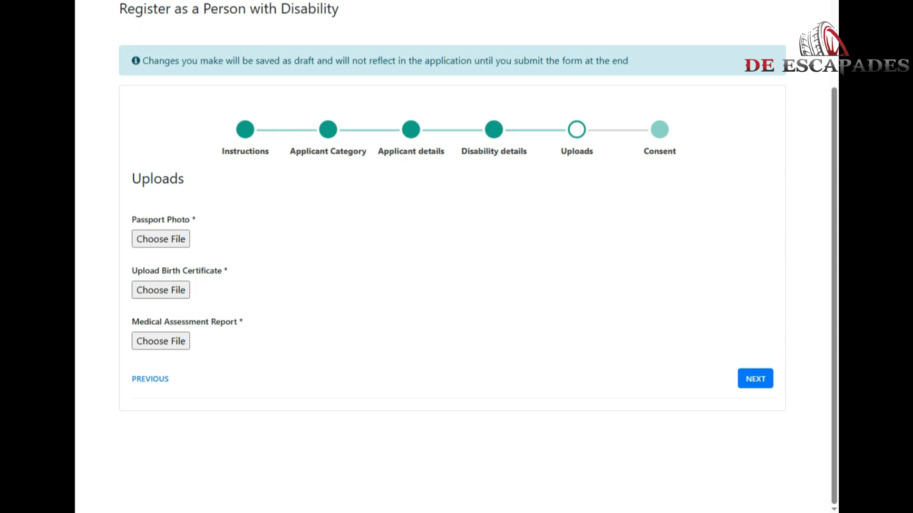
{"action": "double_click", "coordinate": [149, 220]}
{"action": "triple_click", "coordinate": [150, 219]}
{"action": "left_click_drag", "start_coordinate": [132, 271], "coordinate": [229, 271]}
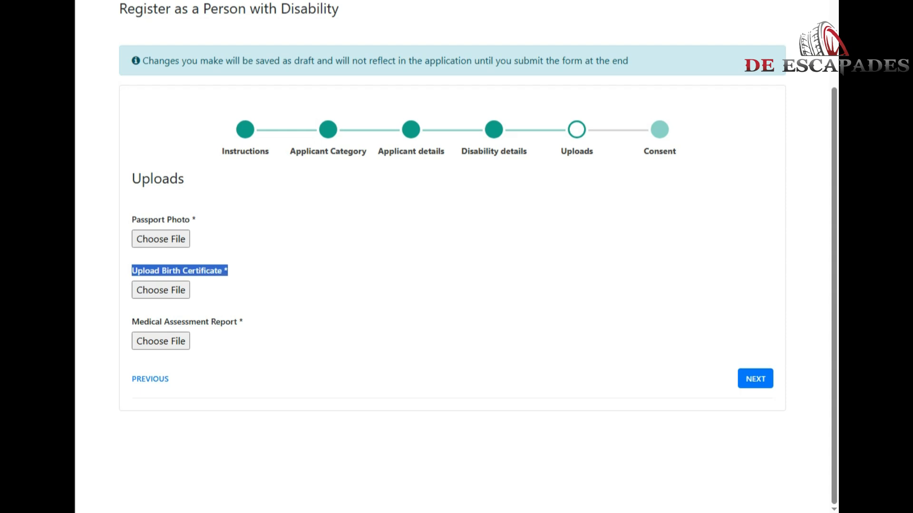
{"action": "left_click_drag", "start_coordinate": [132, 322], "coordinate": [243, 322]}
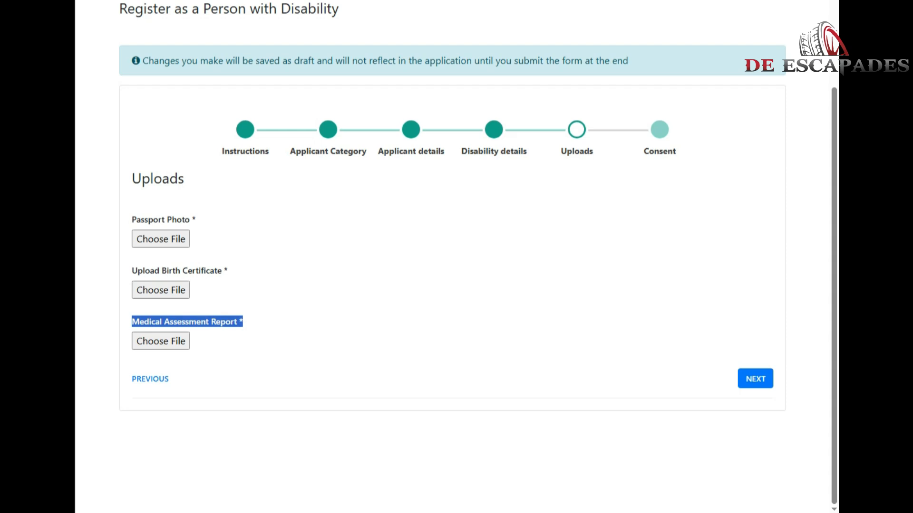
{"action": "left_click", "coordinate": [755, 379]}
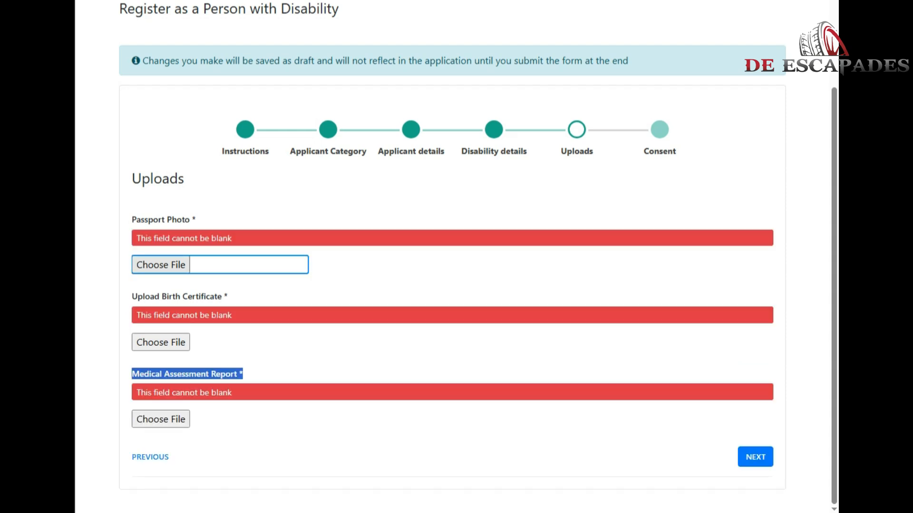
Attach a passport photo image from the Documents folder to the Passport Photo field.
{"action": "left_click", "coordinate": [182, 264]}
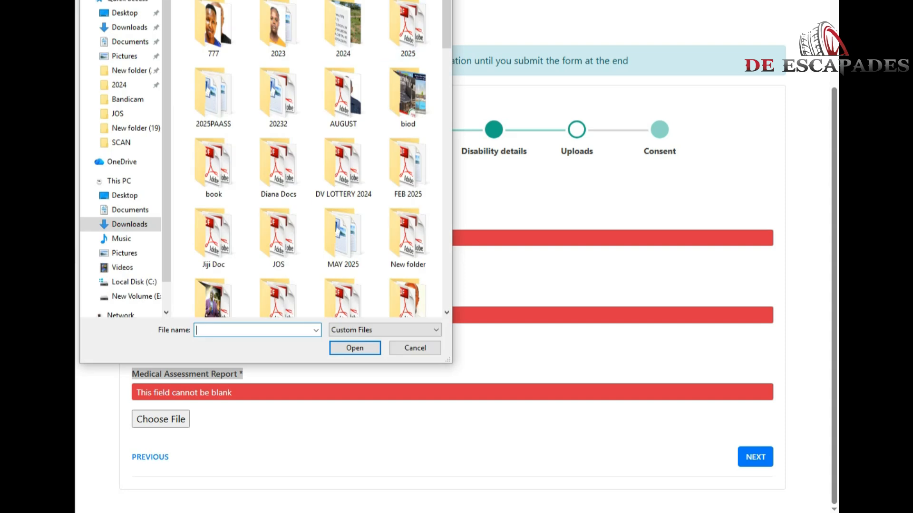
{"action": "left_click", "coordinate": [130, 42]}
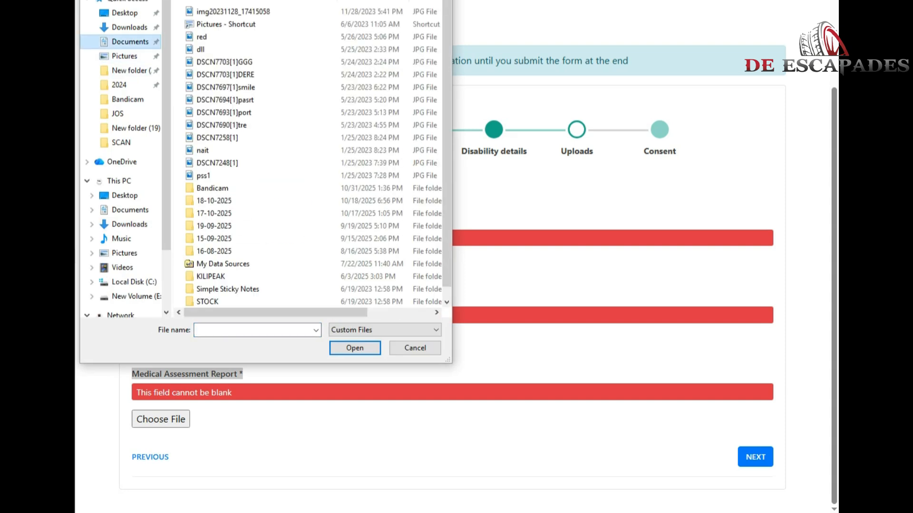
{"action": "scroll", "coordinate": [311, 287], "scroll_direction": "down", "scroll_amount": 1}
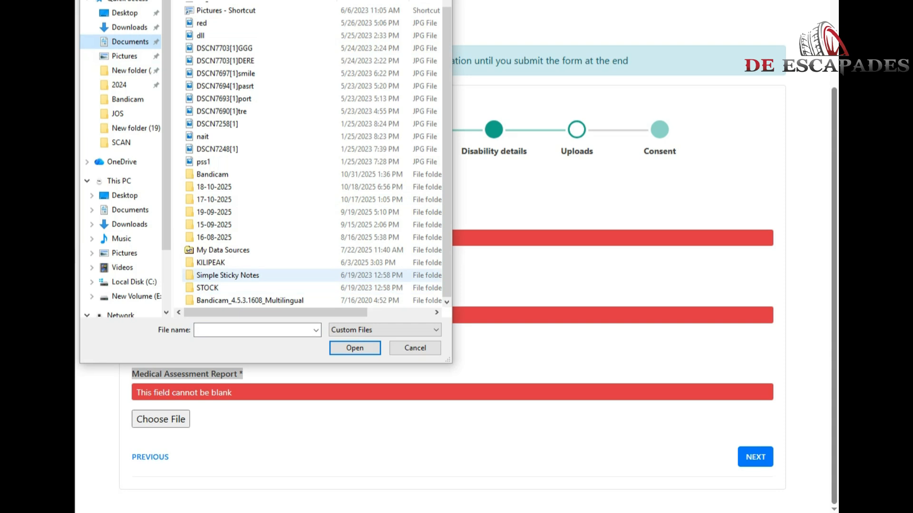
{"action": "scroll", "coordinate": [311, 277], "scroll_direction": "up", "scroll_amount": 1}
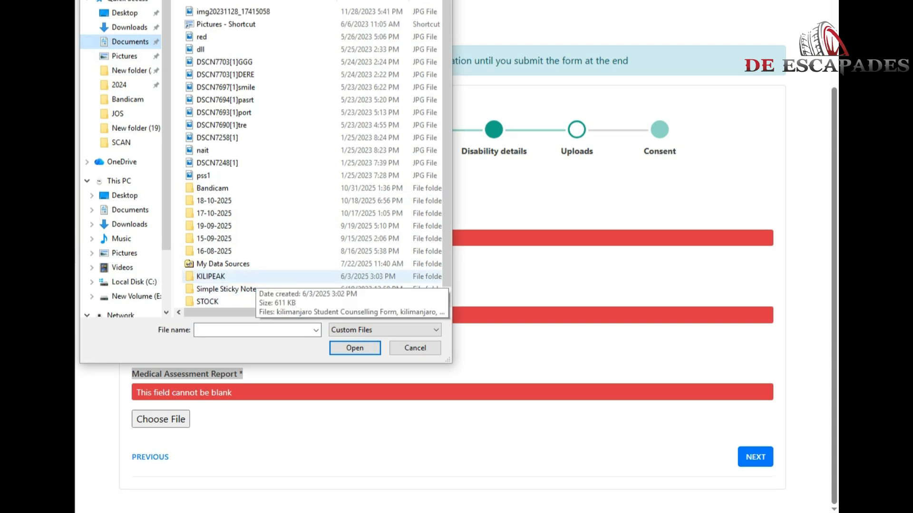
{"action": "scroll", "coordinate": [311, 276], "scroll_direction": "down", "scroll_amount": 1}
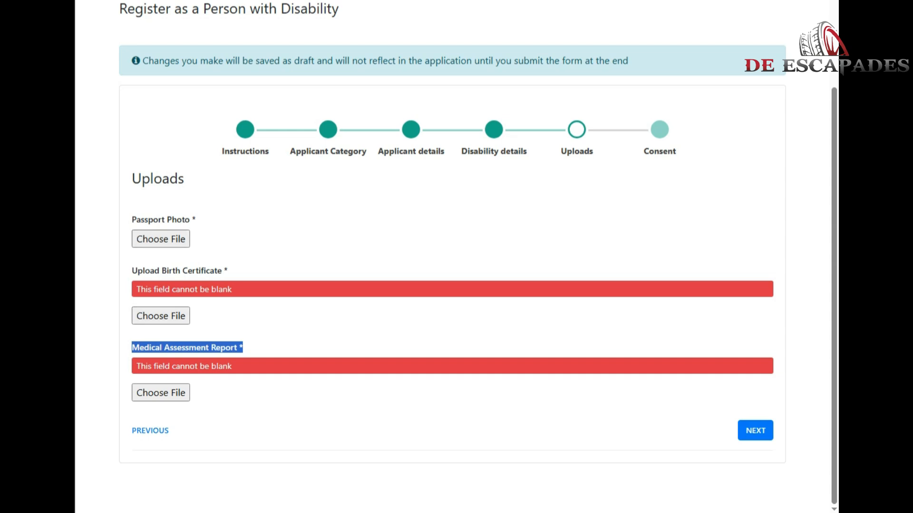
Attach view-registration-status.pdf from Documents as the Birth Certificate.
{"action": "left_click", "coordinate": [161, 316]}
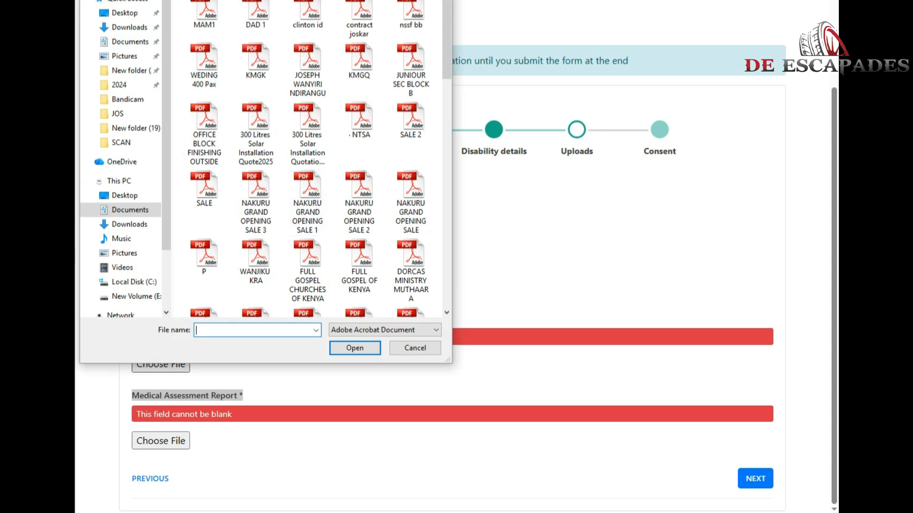
{"action": "scroll", "coordinate": [411, 242], "scroll_direction": "down", "scroll_amount": 5}
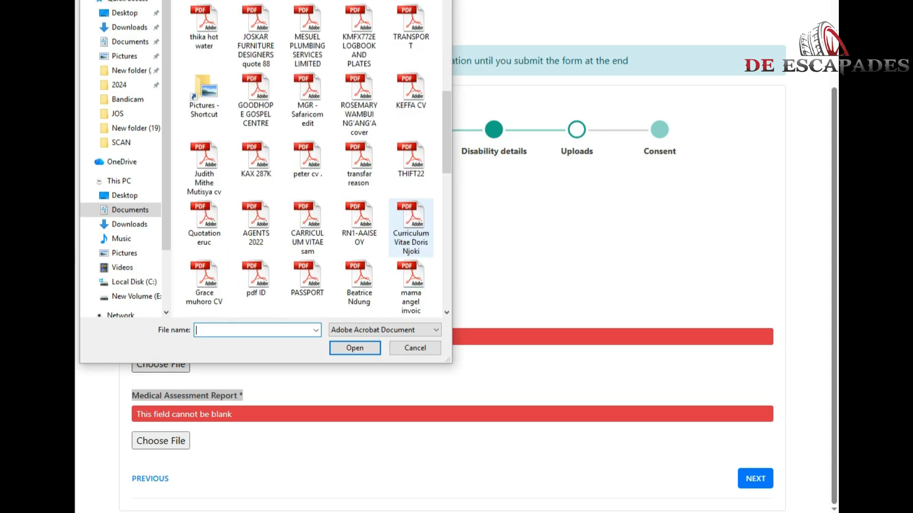
{"action": "scroll", "coordinate": [411, 228], "scroll_direction": "down", "scroll_amount": 5}
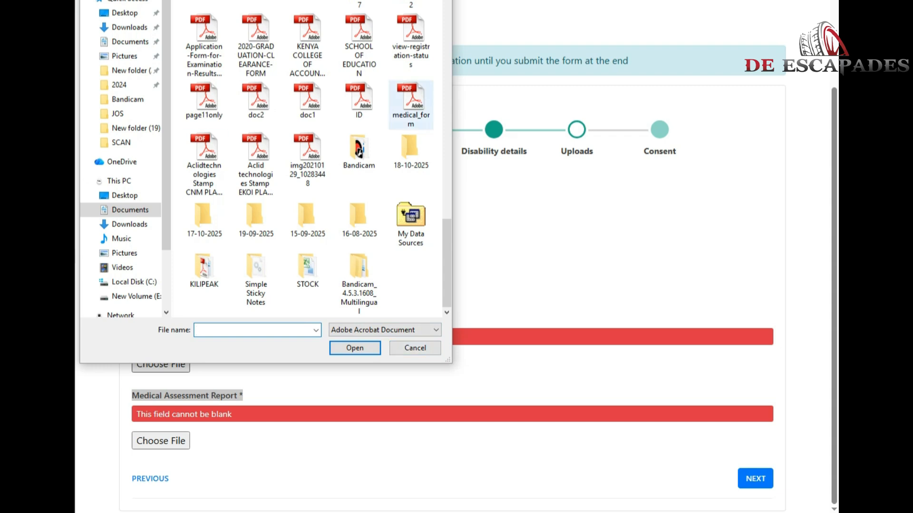
{"action": "double_click", "coordinate": [410, 148]}
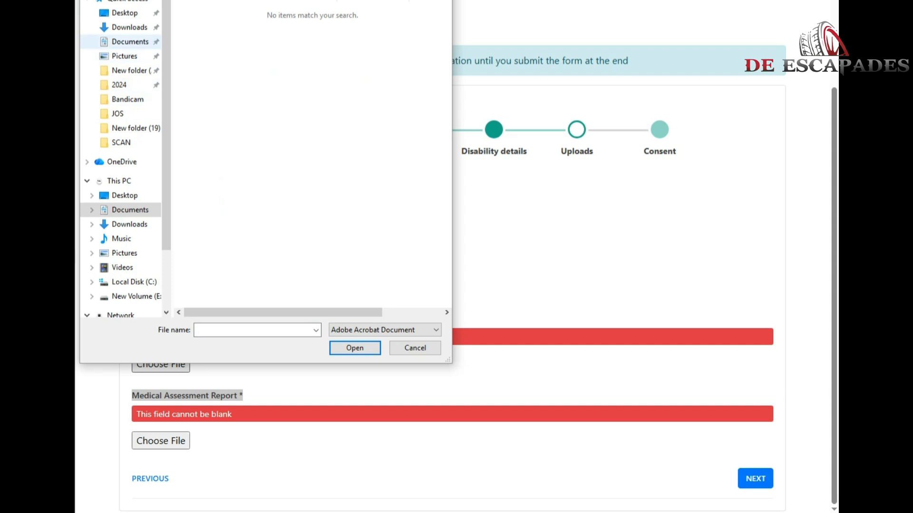
{"action": "left_click", "coordinate": [130, 41]}
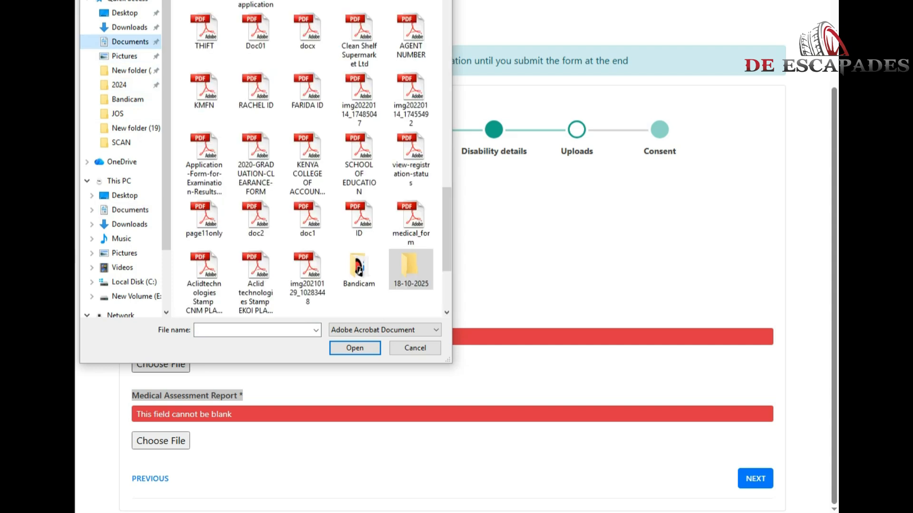
{"action": "double_click", "coordinate": [411, 153]}
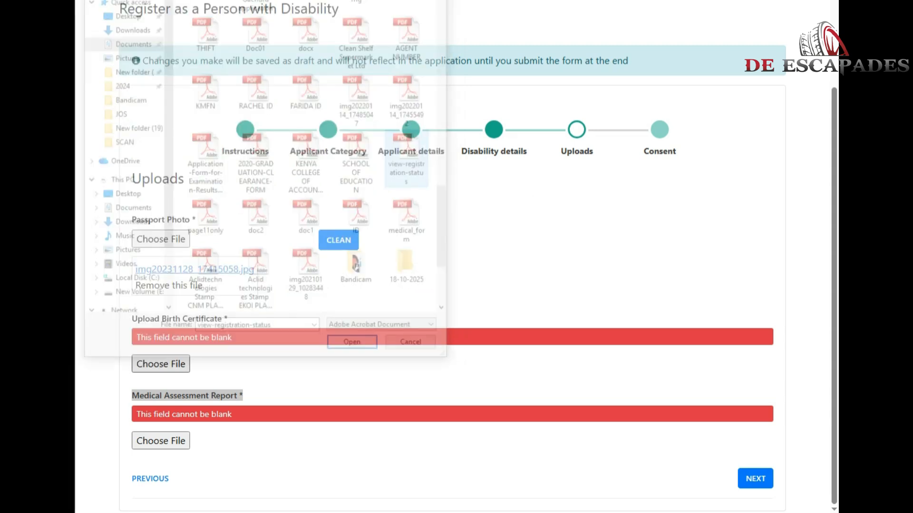
Attach view-registration-status.pdf as the Medical Assessment Report and save the uploads.
{"action": "scroll", "coordinate": [477, 257], "scroll_direction": "down", "scroll_amount": 1}
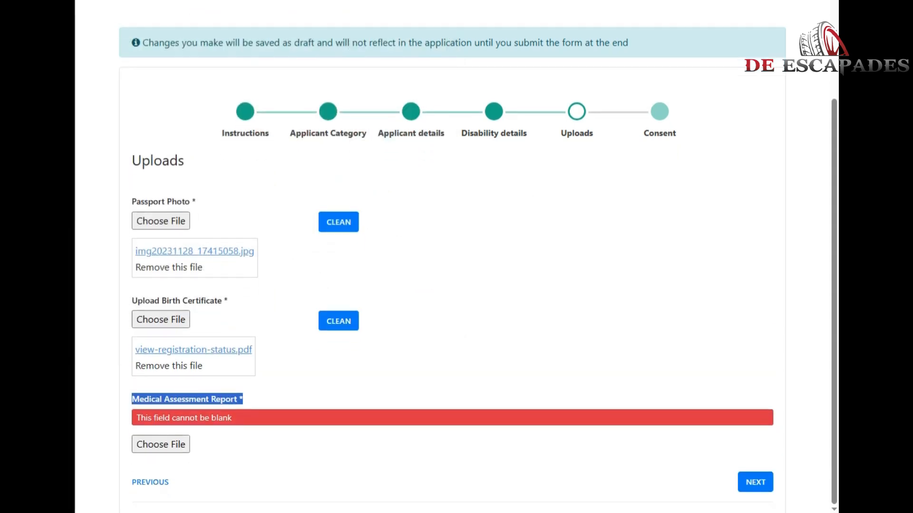
{"action": "left_click", "coordinate": [161, 445]}
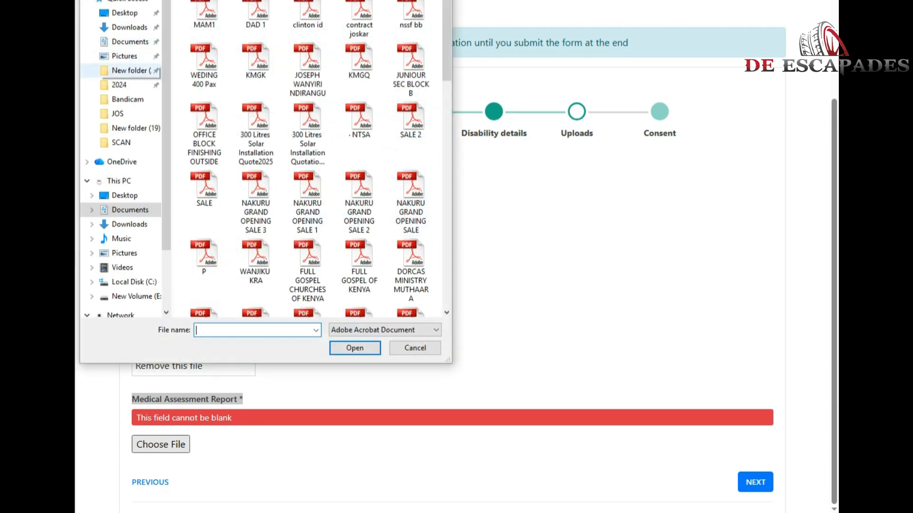
{"action": "scroll", "coordinate": [359, 204], "scroll_direction": "down", "scroll_amount": 5}
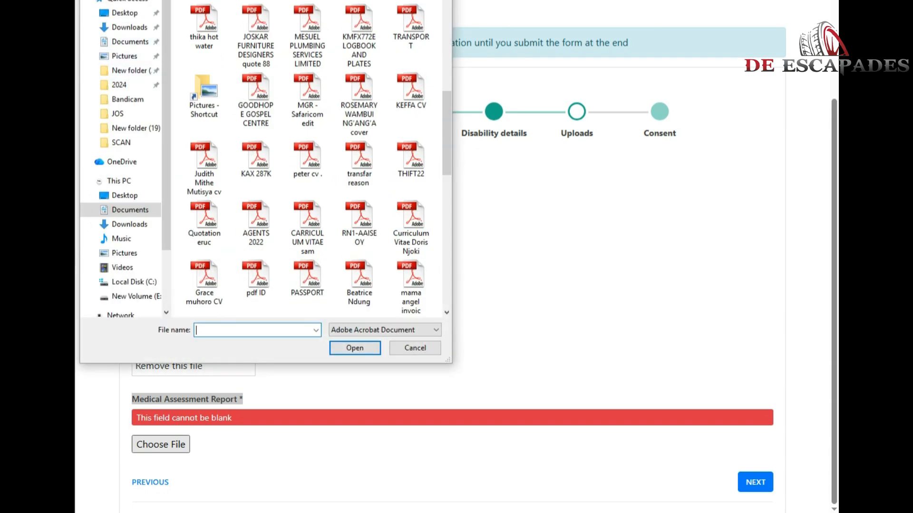
{"action": "scroll", "coordinate": [359, 266], "scroll_direction": "down", "scroll_amount": 3}
{"action": "scroll", "coordinate": [359, 266], "scroll_direction": "down", "scroll_amount": 3}
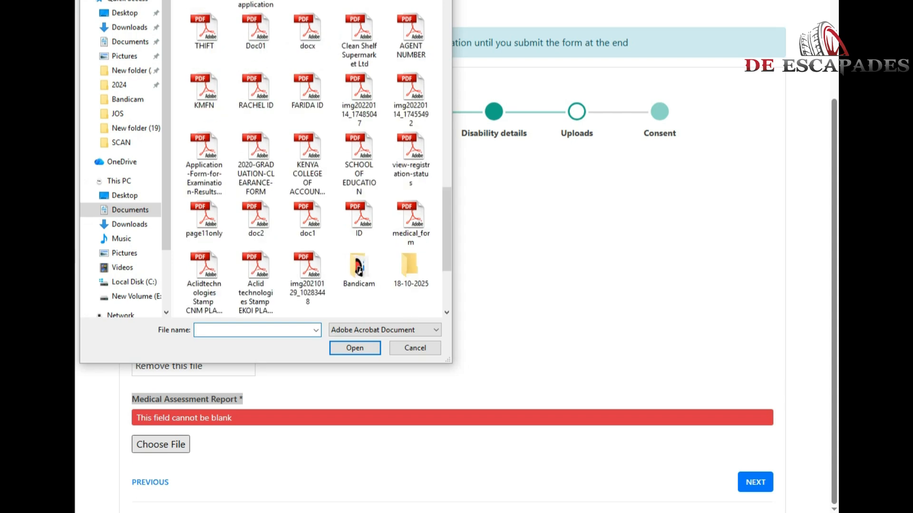
{"action": "double_click", "coordinate": [410, 164]}
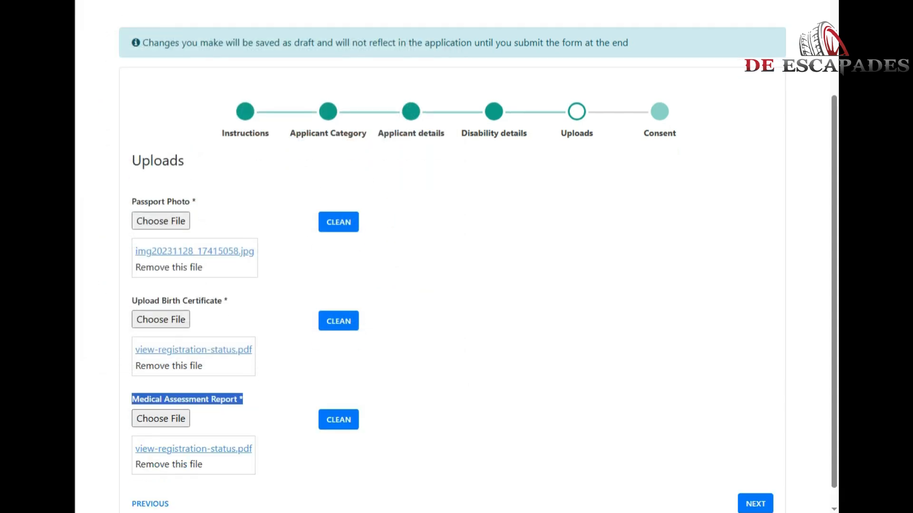
{"action": "left_click", "coordinate": [754, 482]}
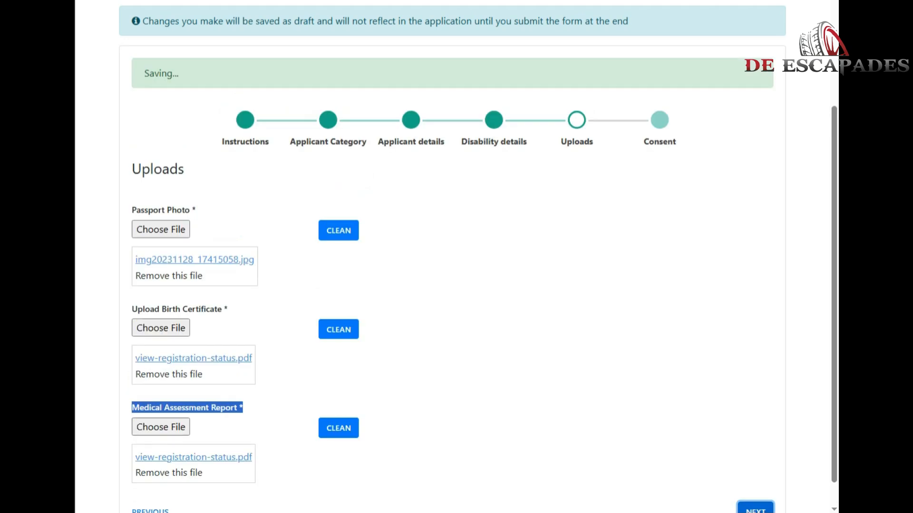
{"action": "scroll", "coordinate": [452, 266], "scroll_direction": "down", "scroll_amount": 2}
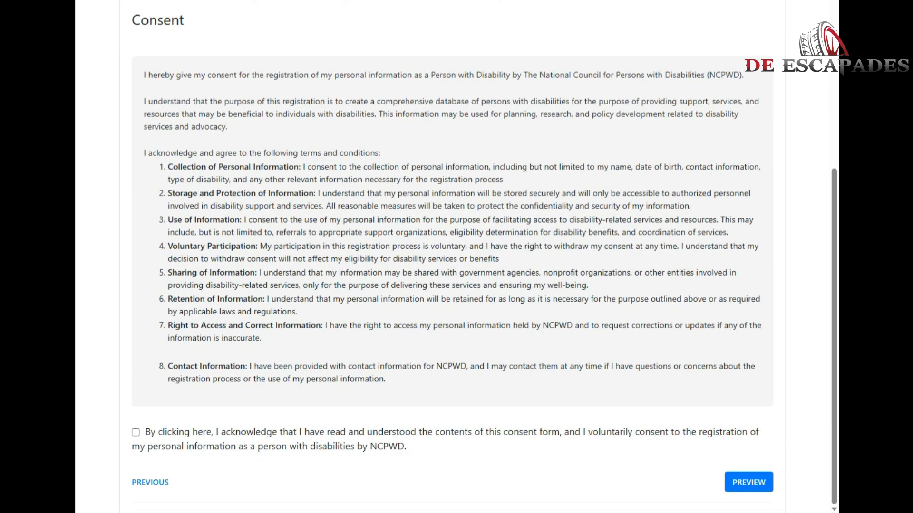
{"action": "left_click_drag", "start_coordinate": [145, 75], "coordinate": [752, 74]}
{"action": "left_click_drag", "start_coordinate": [145, 101], "coordinate": [227, 126]}
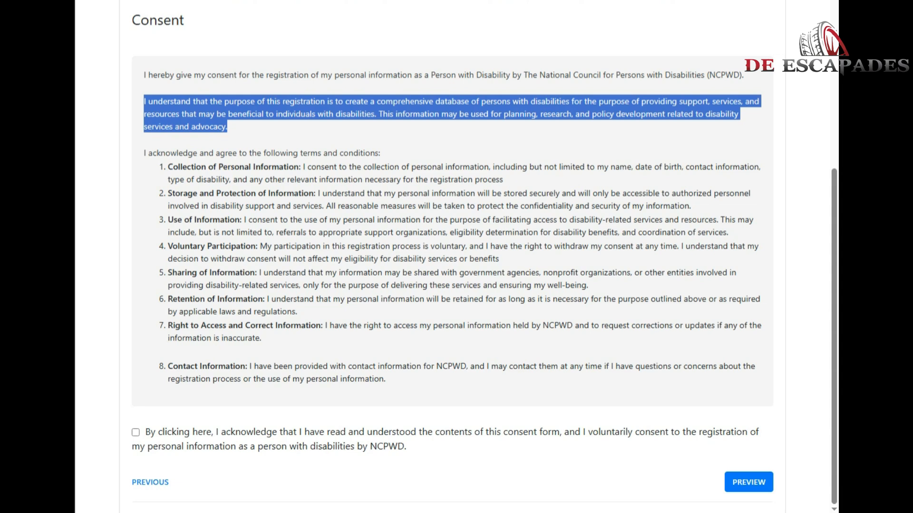
{"action": "left_click", "coordinate": [168, 167]}
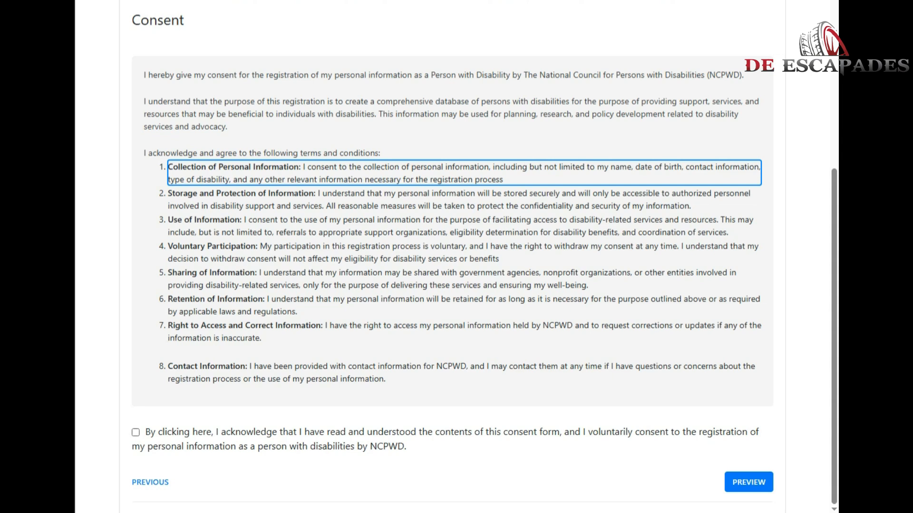
{"action": "left_click_drag", "start_coordinate": [145, 433], "coordinate": [406, 446]}
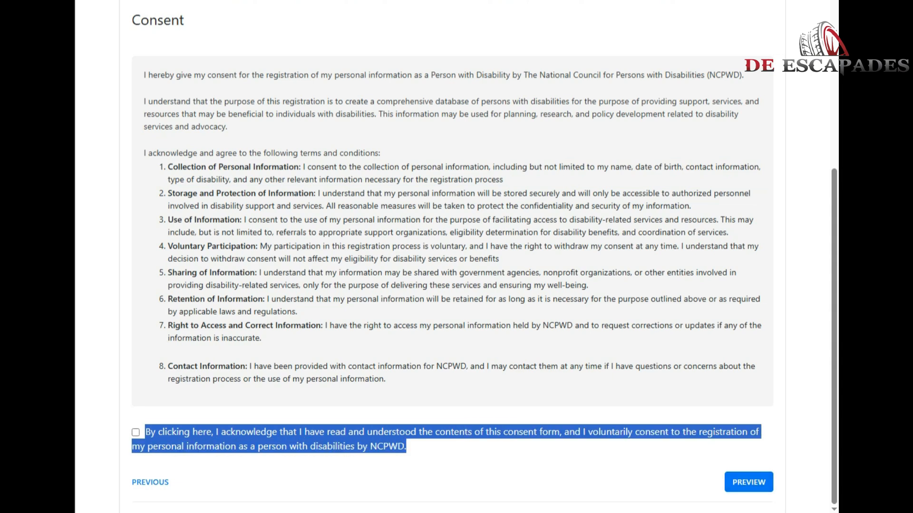
{"action": "scroll", "coordinate": [457, 257], "scroll_direction": "up", "scroll_amount": 5}
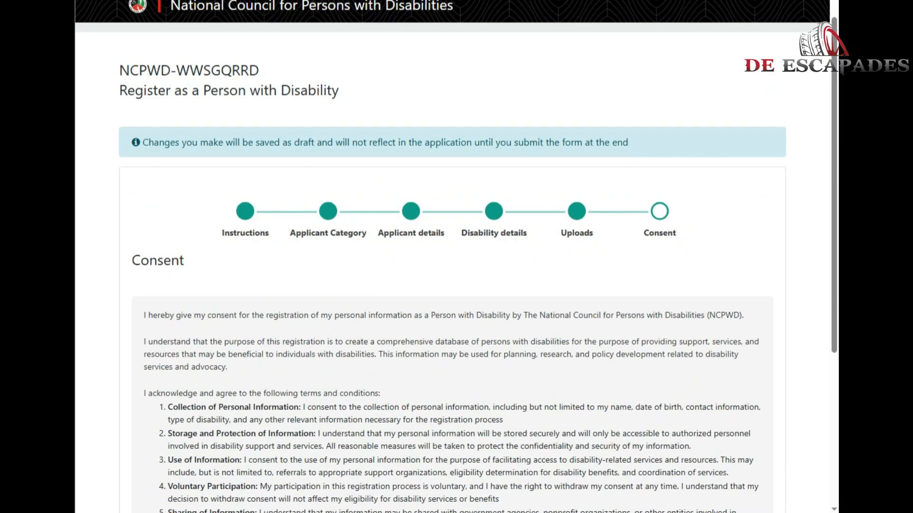
{"action": "scroll", "coordinate": [456, 256], "scroll_direction": "down", "scroll_amount": 5}
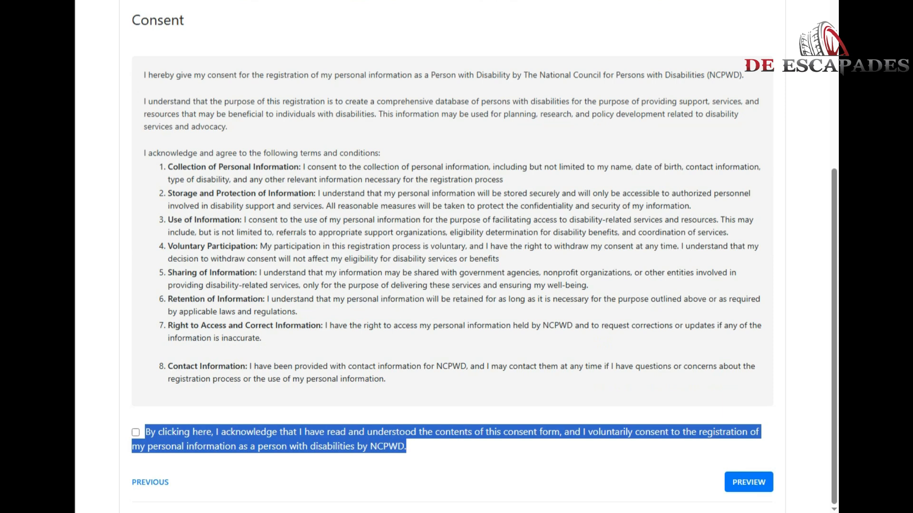
{"action": "scroll", "coordinate": [457, 257], "scroll_direction": "up", "scroll_amount": 6}
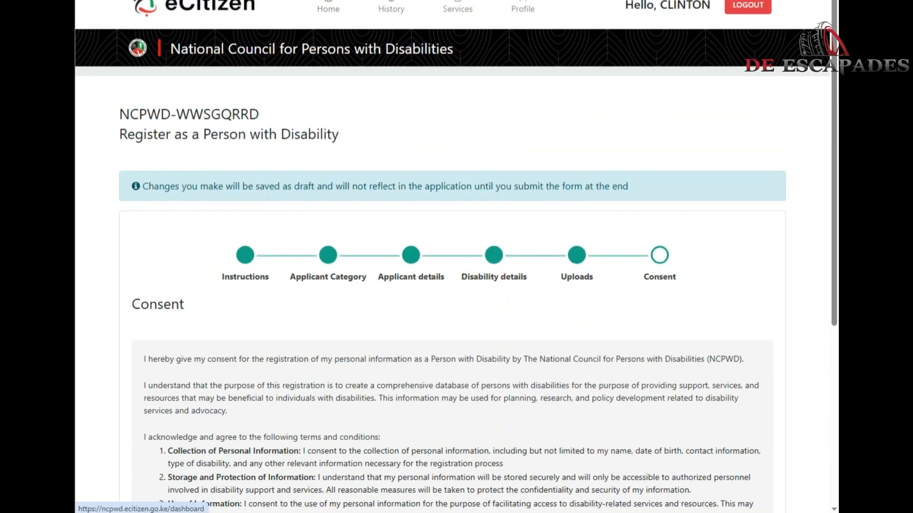
{"action": "scroll", "coordinate": [456, 257], "scroll_direction": "down", "scroll_amount": 1}
{"action": "scroll", "coordinate": [456, 256], "scroll_direction": "up", "scroll_amount": 1}
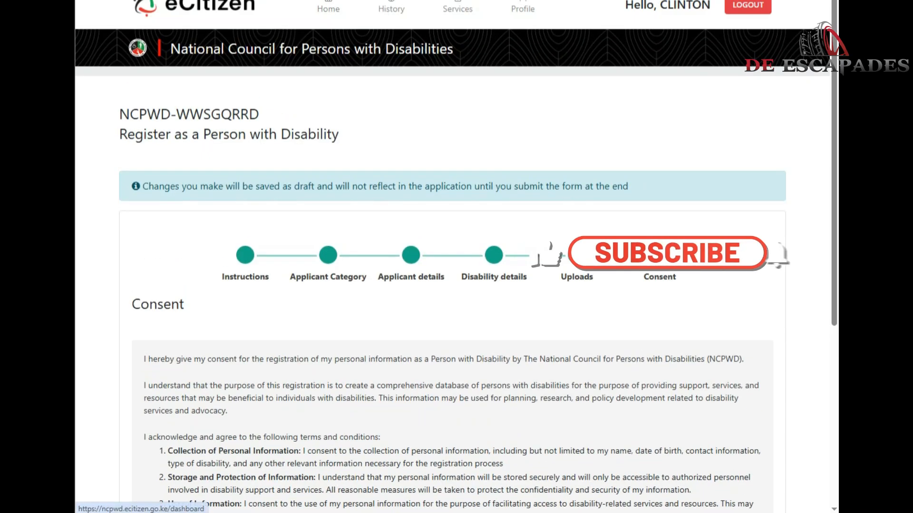
{"action": "scroll", "coordinate": [457, 257], "scroll_direction": "down", "scroll_amount": 1}
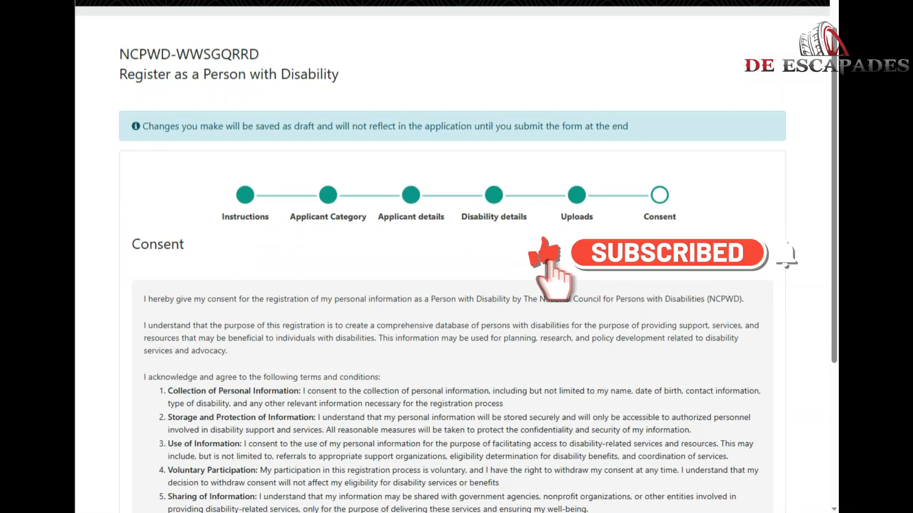